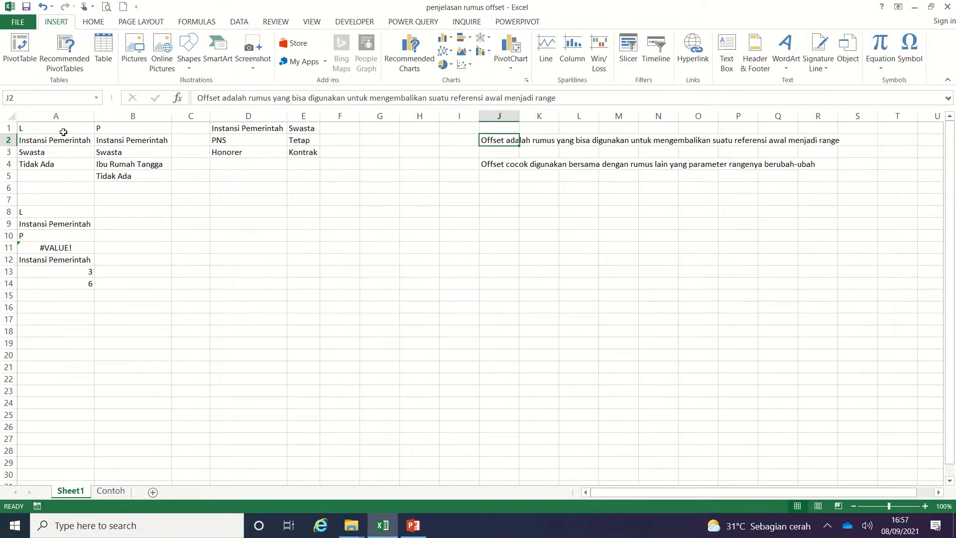
Highlight the source data in A1:E5 and the results in A8:A14, and go through the arguments of A8's OFFSET formula
drag(65, 132, 290, 175)
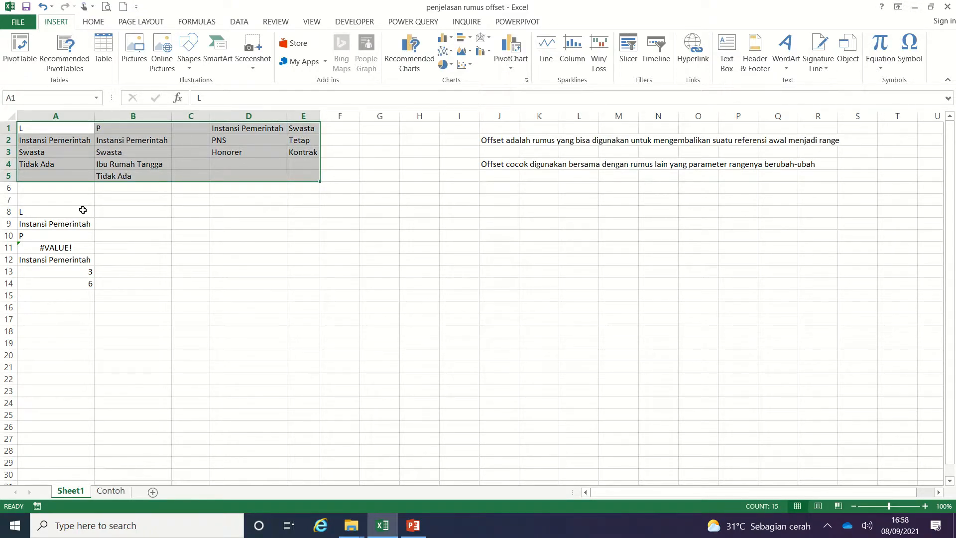
drag(82, 209, 75, 284)
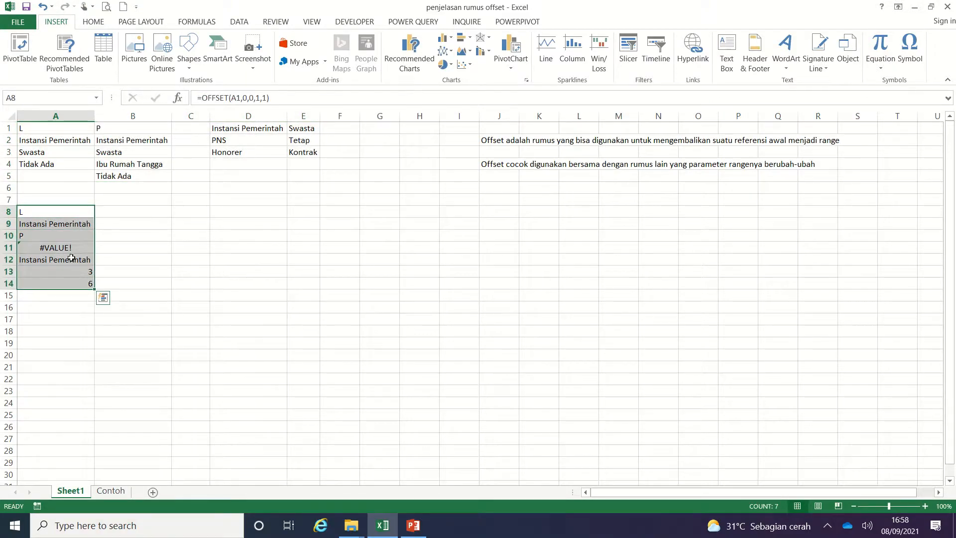
click(66, 213)
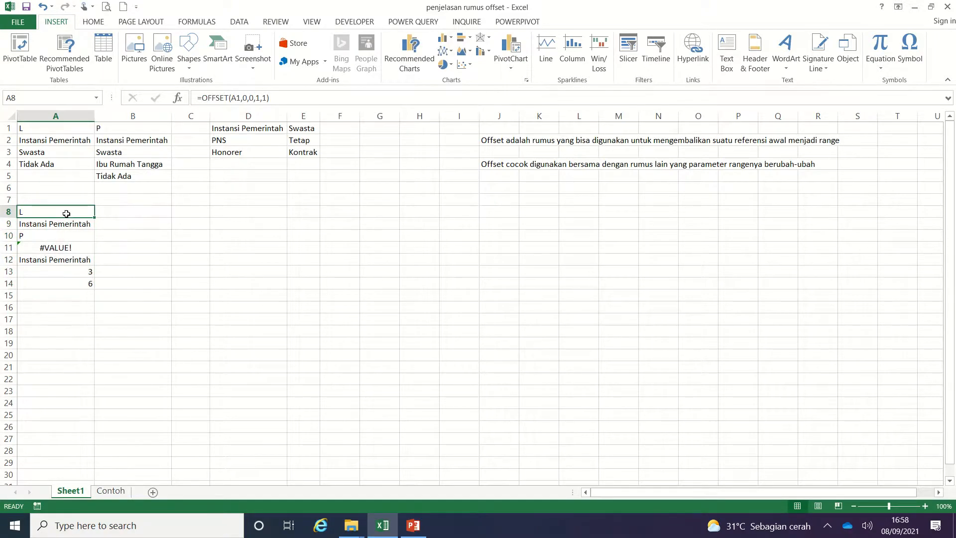
double_click(233, 98)
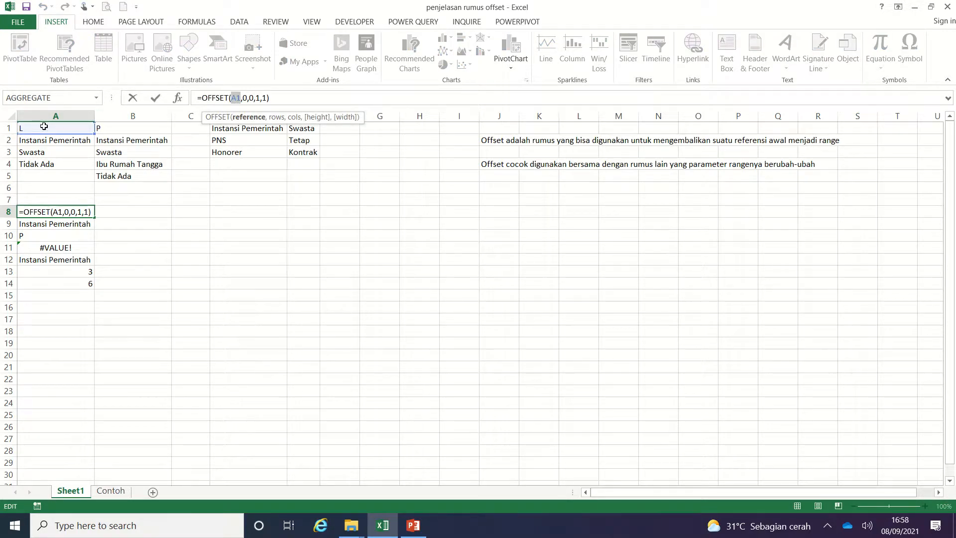
click(247, 97)
click(252, 97)
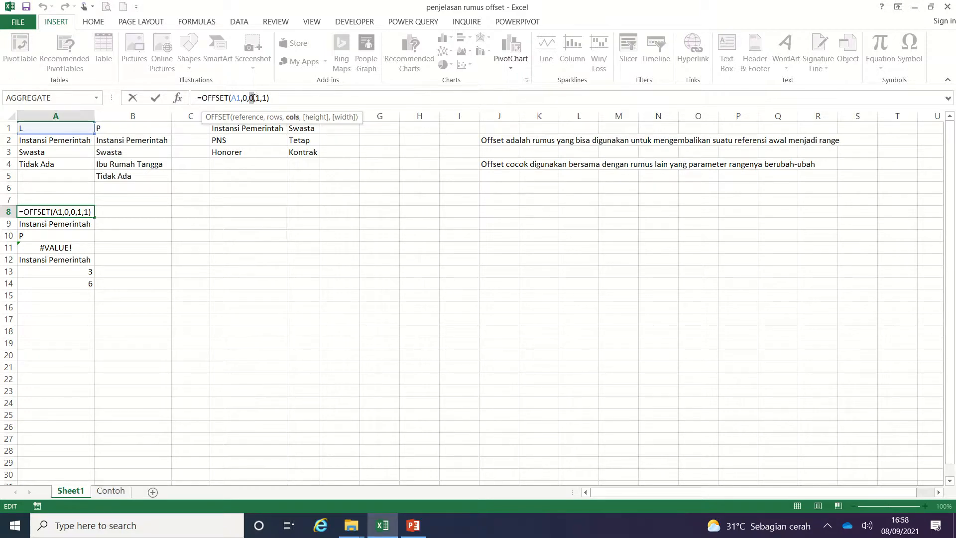
click(260, 97)
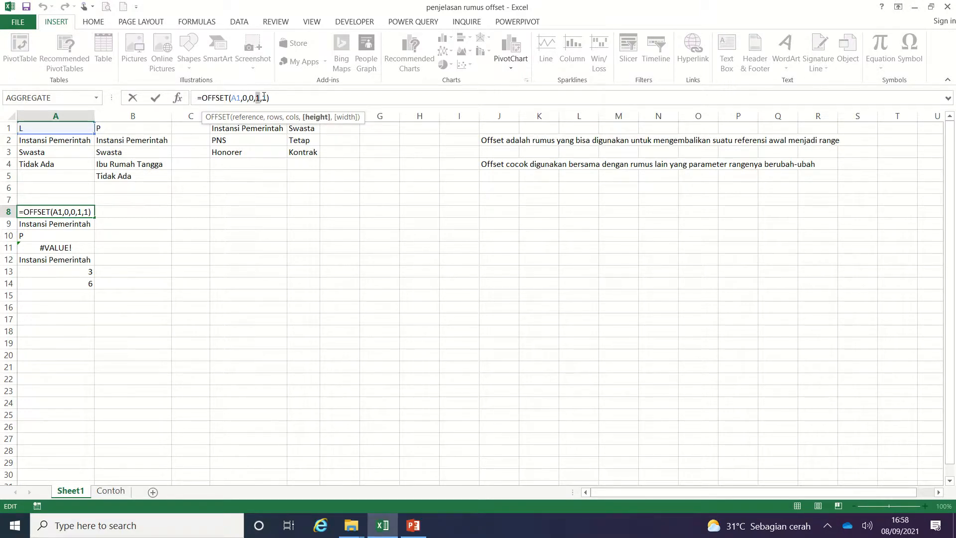
click(265, 97)
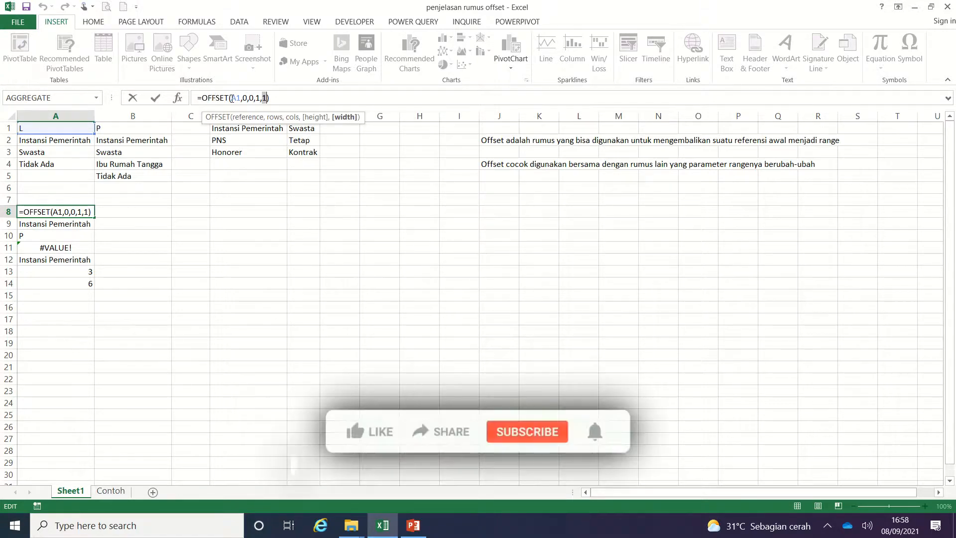
Examine the reference, rows, cols, height and width arguments of the OFFSET formula in A8 one by one
drag(231, 98, 240, 98)
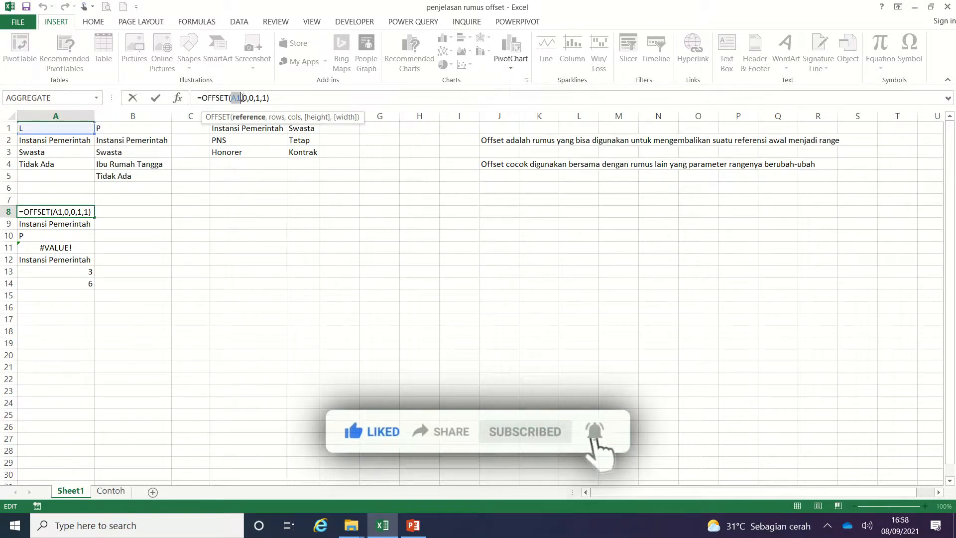
mouse_move(241, 98)
mouse_down()
mouse_move(267, 98)
mouse_move(247, 98)
mouse_up()
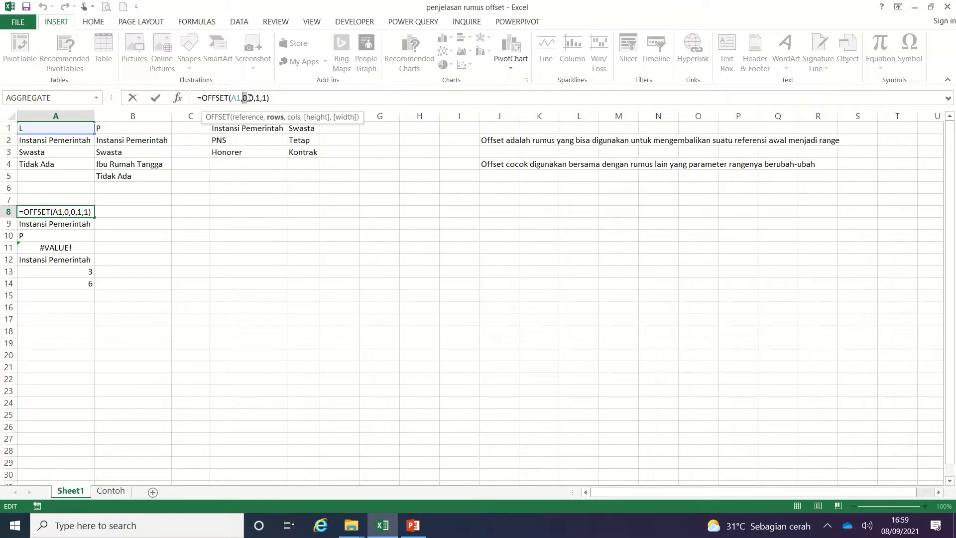
double_click(252, 98)
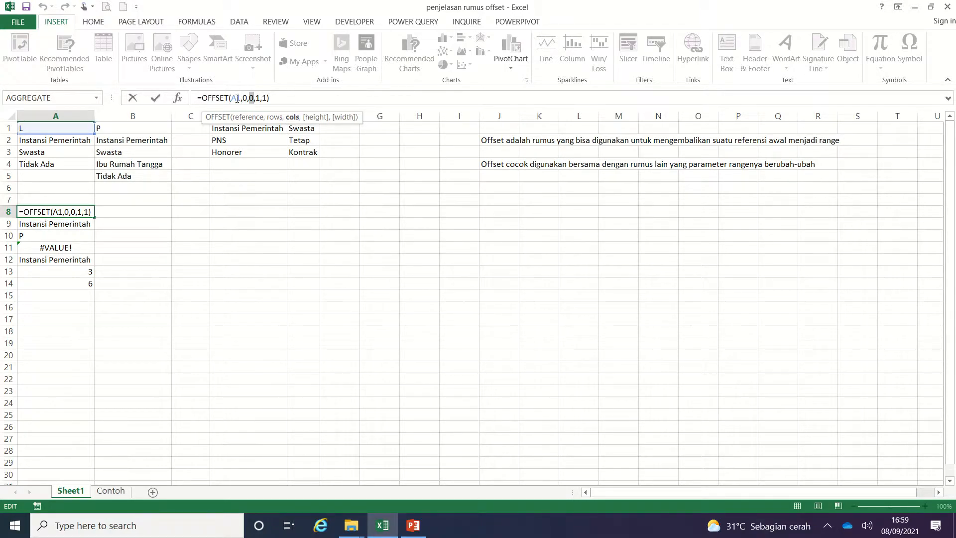
double_click(257, 98)
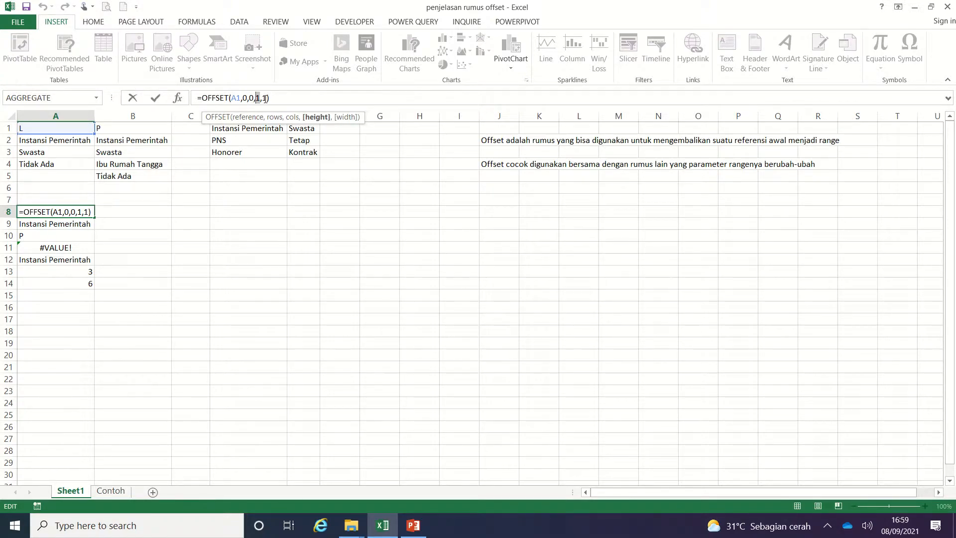
drag(267, 100, 260, 103)
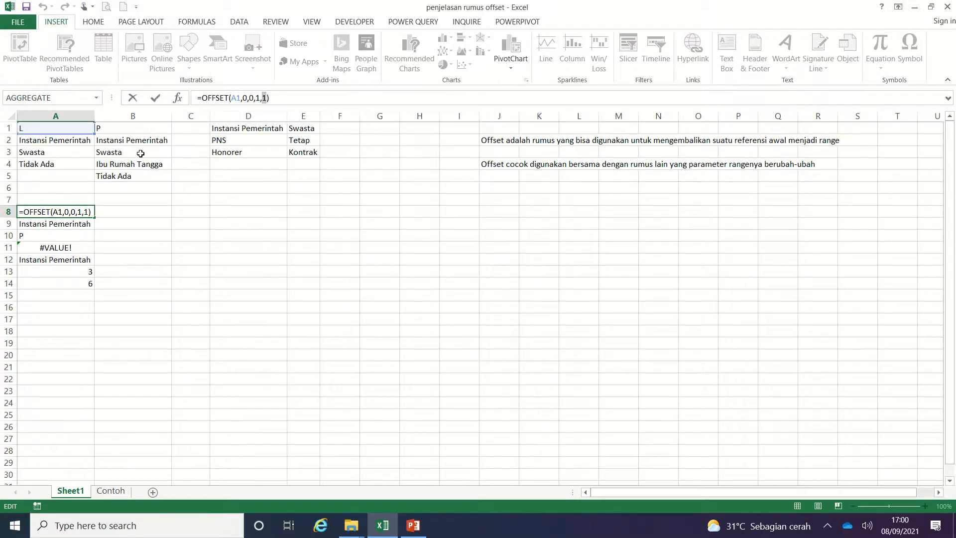
key(Return)
key(Up)
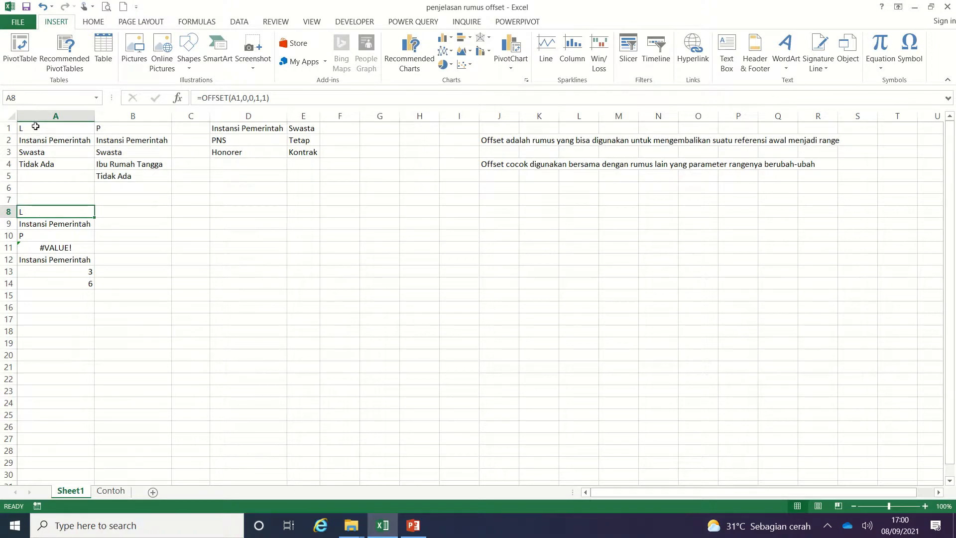
Examine the rows argument of the OFFSET formula in A9 and locate its target cell A2
click(70, 224)
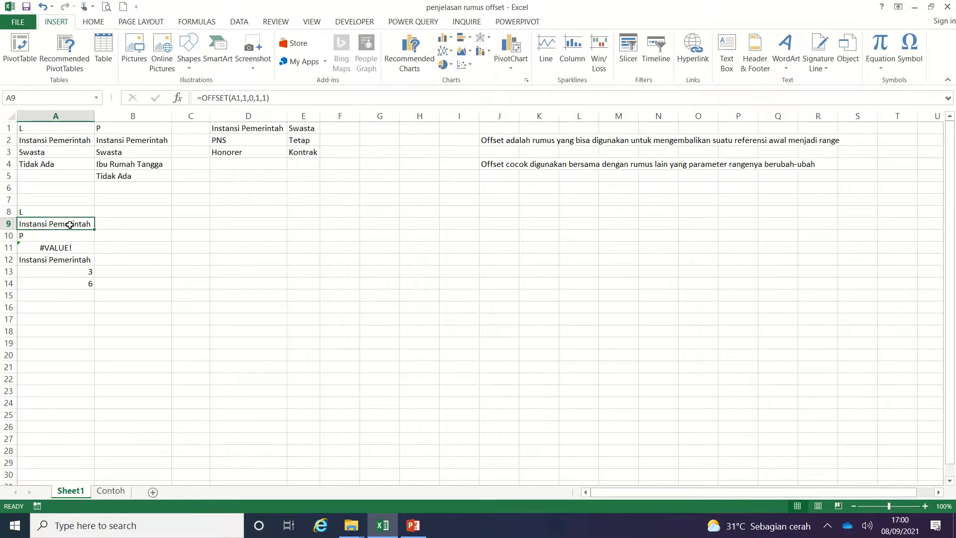
click(245, 98)
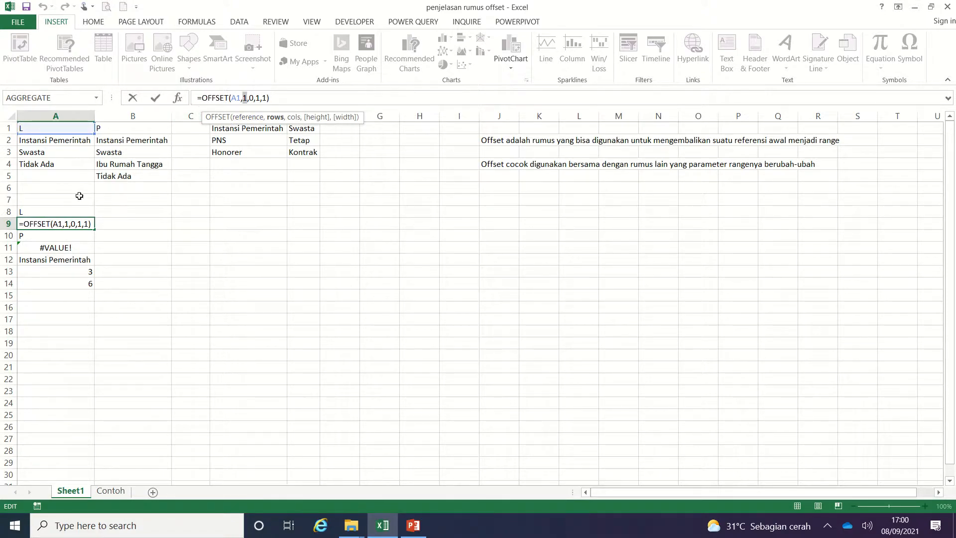
key(Return)
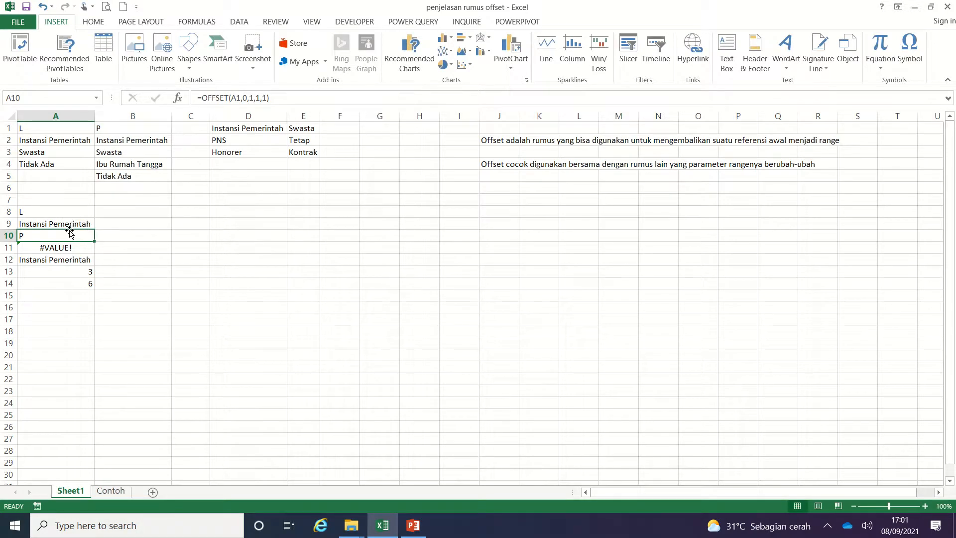
click(70, 141)
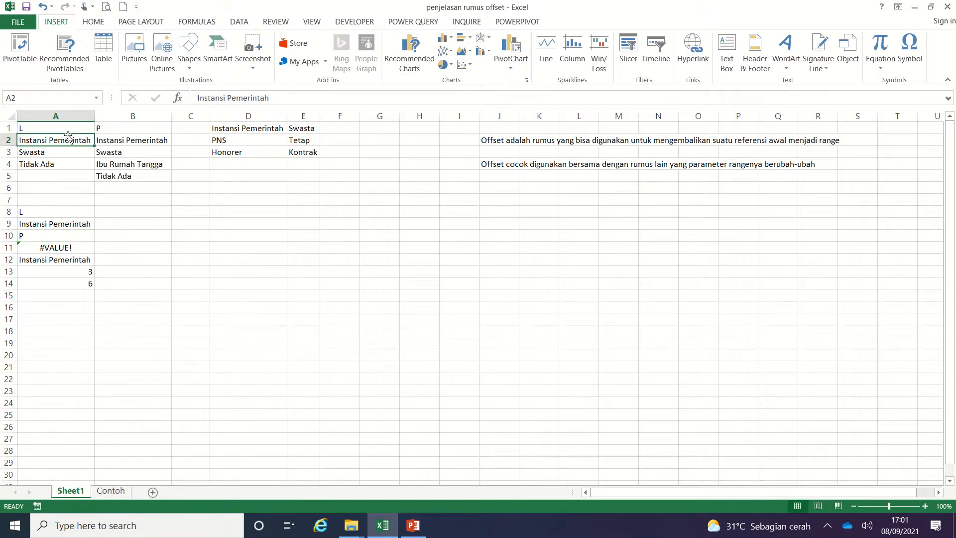
Examine the rows and cols arguments of the OFFSET formula in A10
click(51, 238)
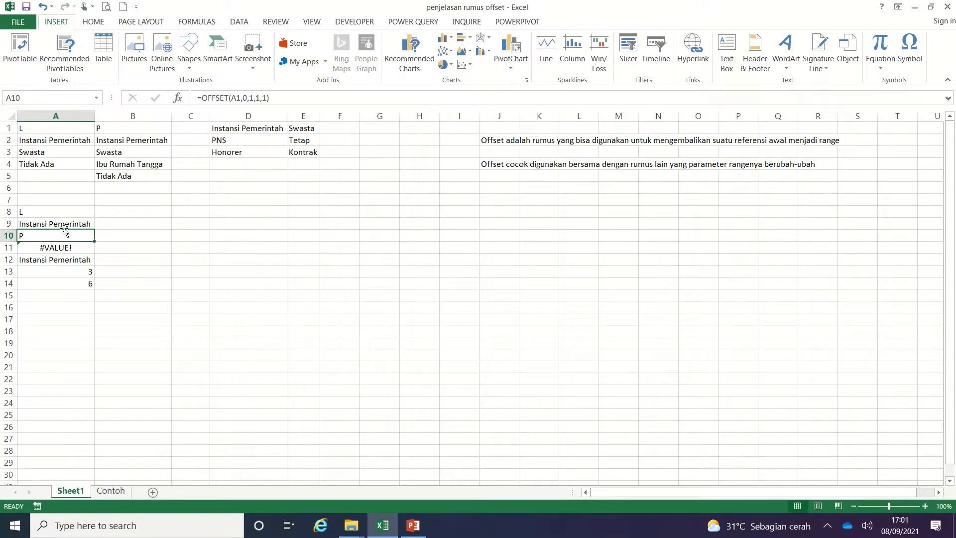
click(244, 97)
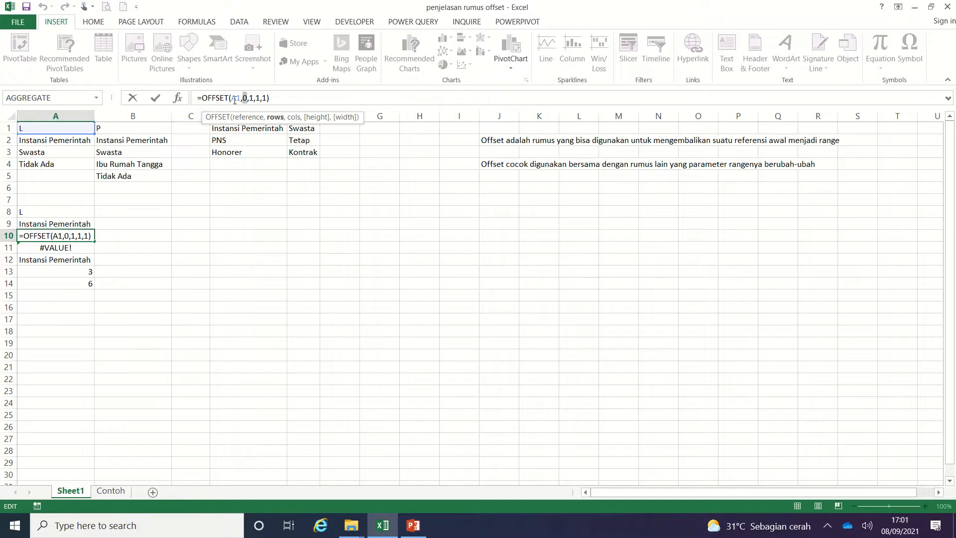
click(252, 97)
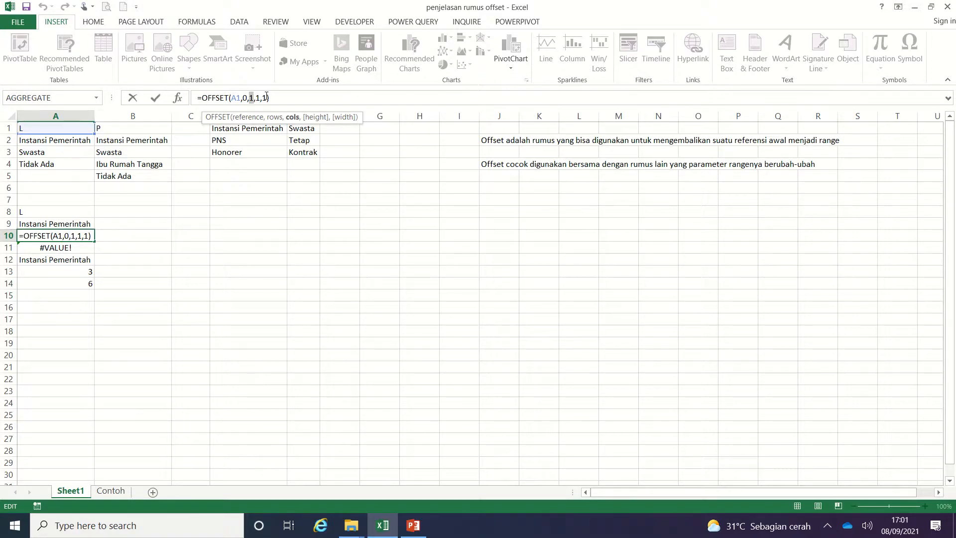
key(Return)
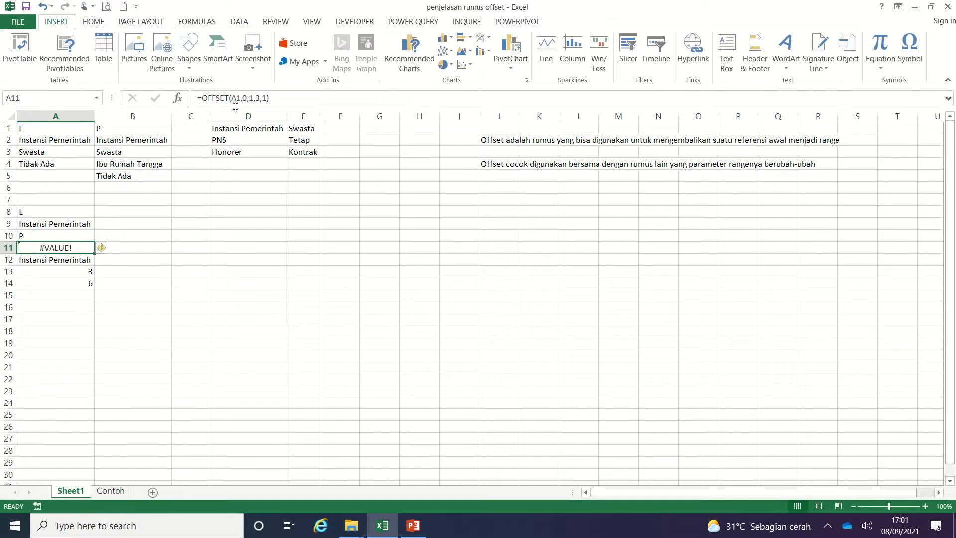
key(Up)
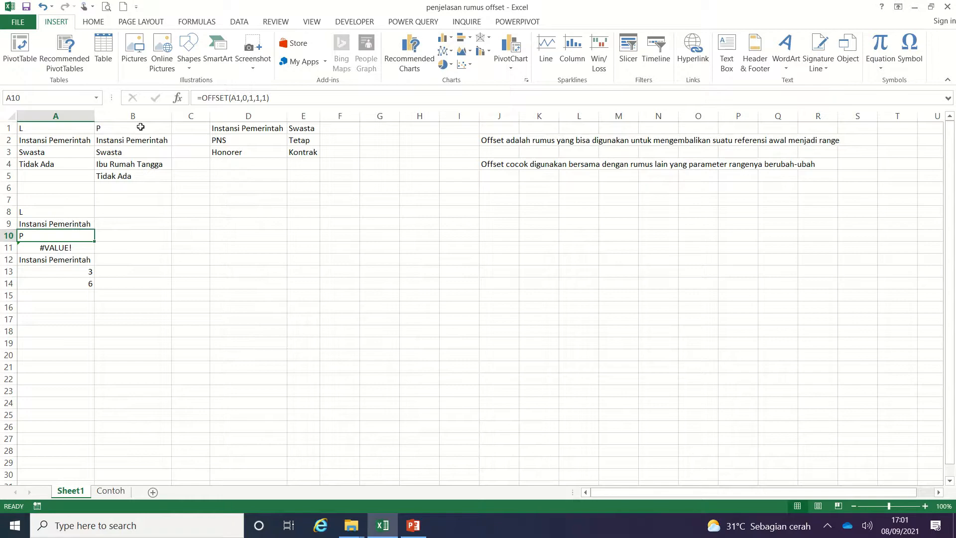
Compare the OFFSET formula in A11 with its range B1:B3, and extend the highlighted range to B1:D3 to illustrate width
click(67, 247)
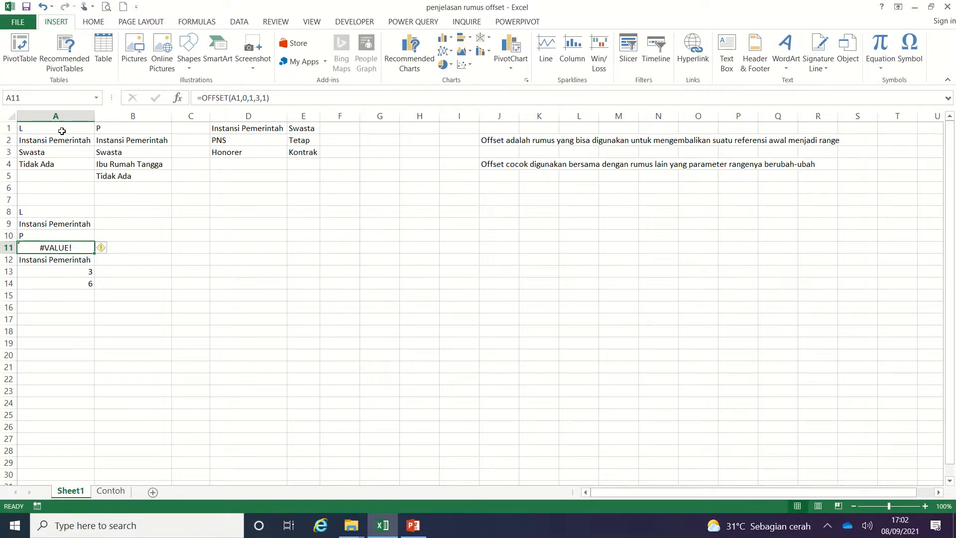
click(128, 125)
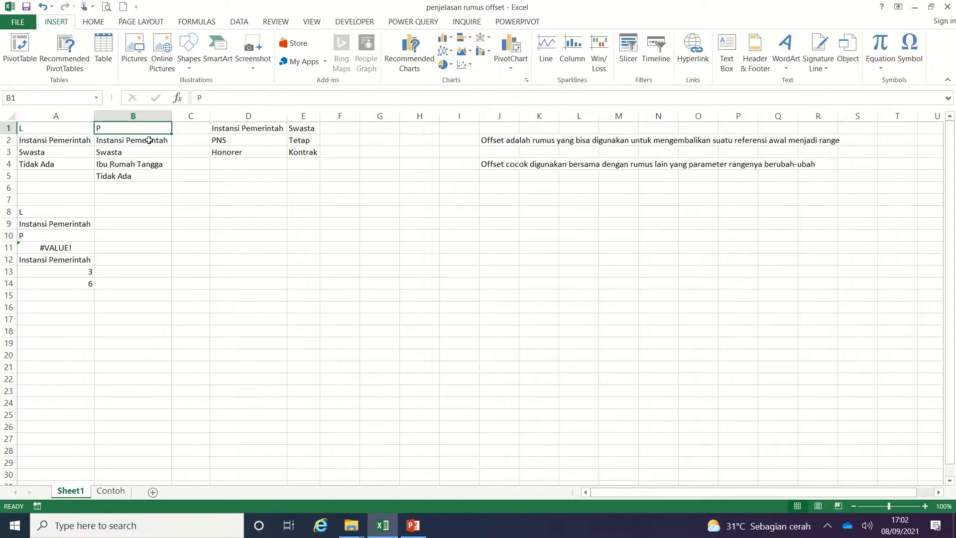
drag(132, 128, 144, 151)
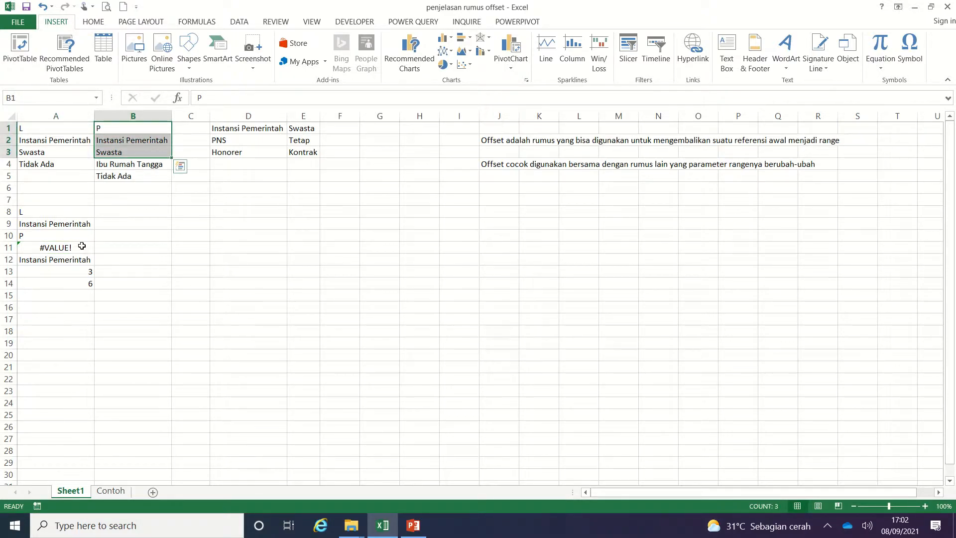
click(55, 248)
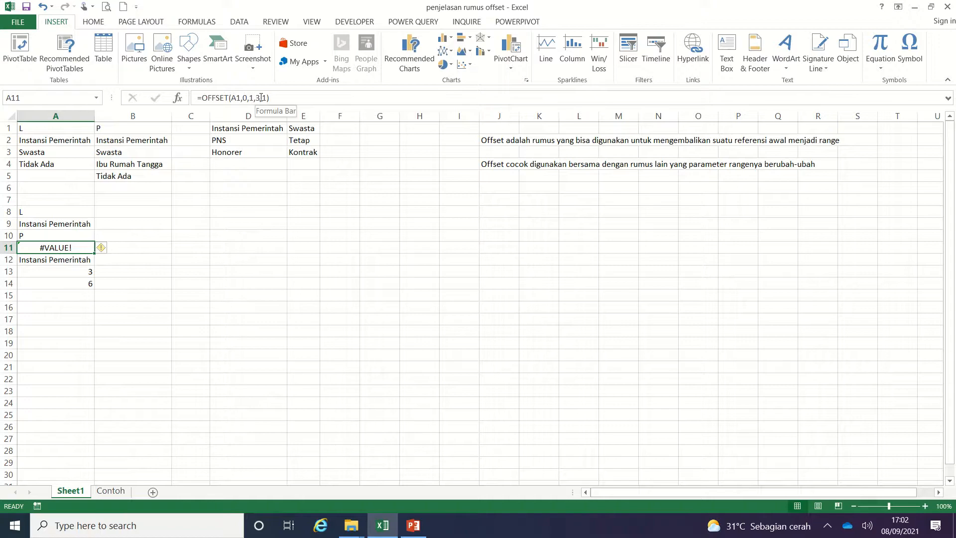
drag(152, 127, 149, 147)
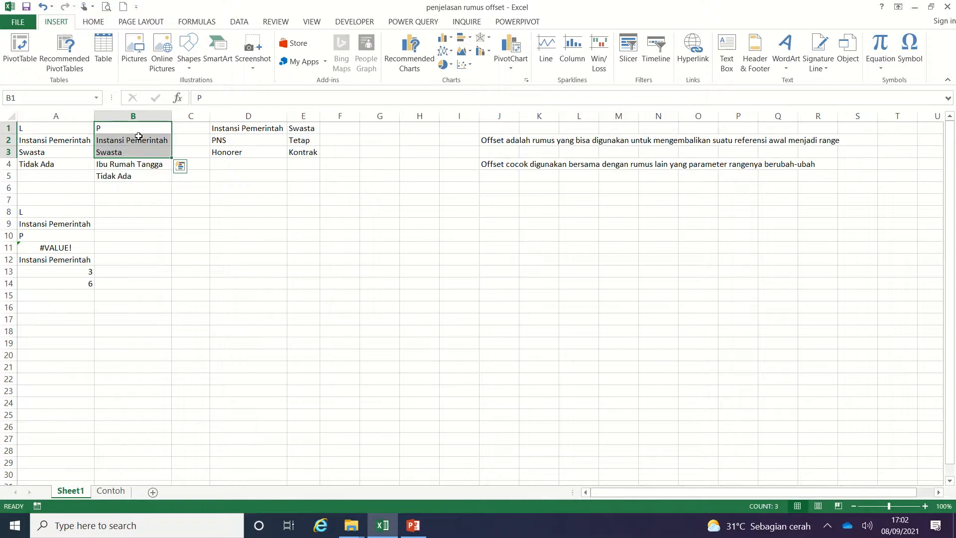
key(shift+Right)
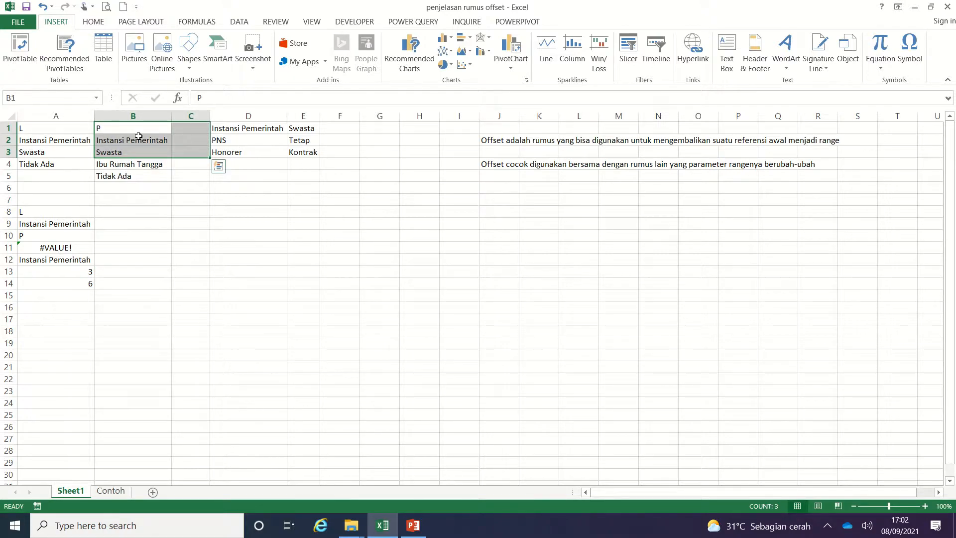
key(shift+Right)
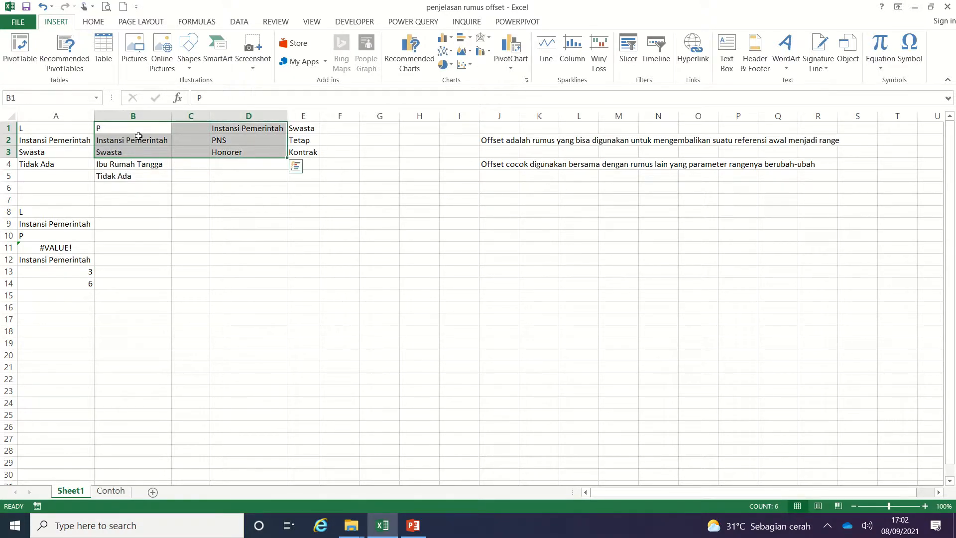
click(69, 246)
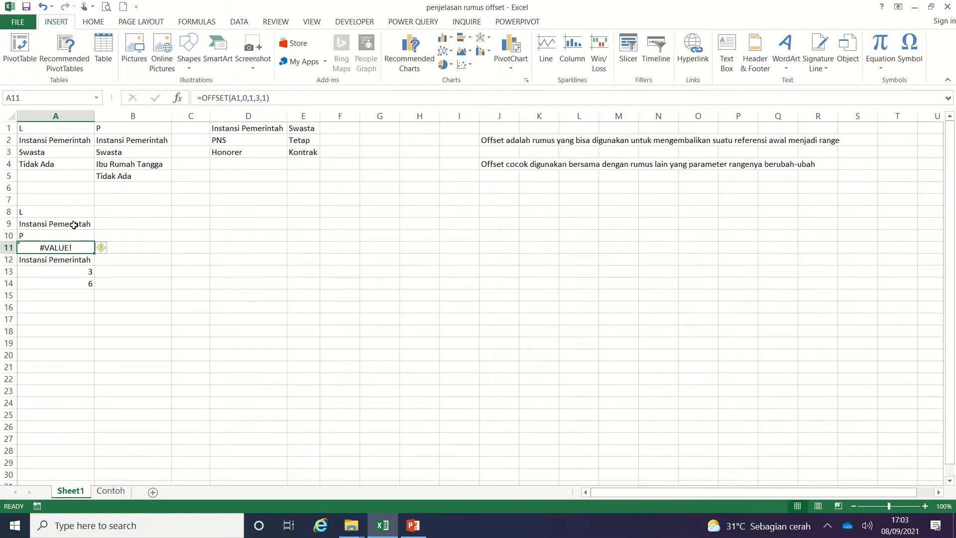
Examine the array and row_num arguments of the INDEX formula wrapping OFFSET in A12
click(79, 259)
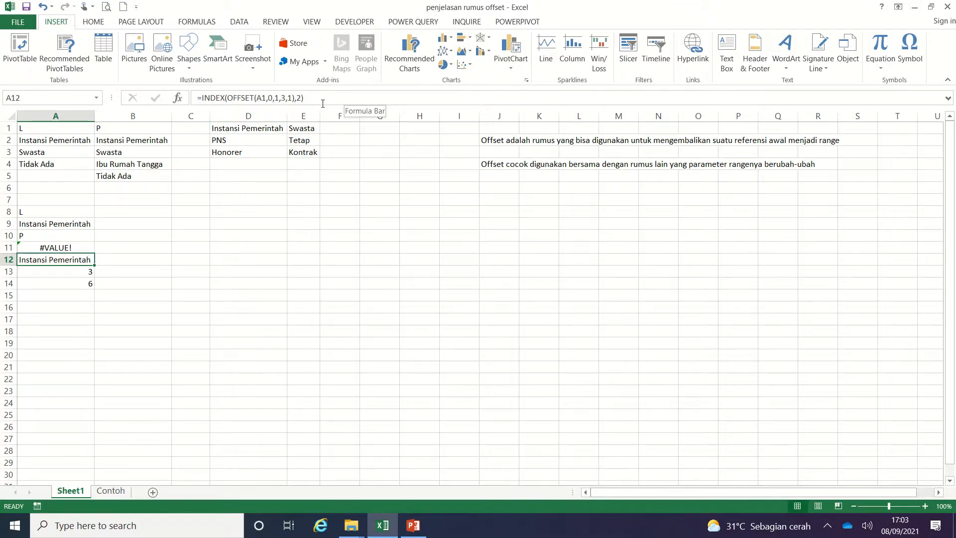
click(229, 99)
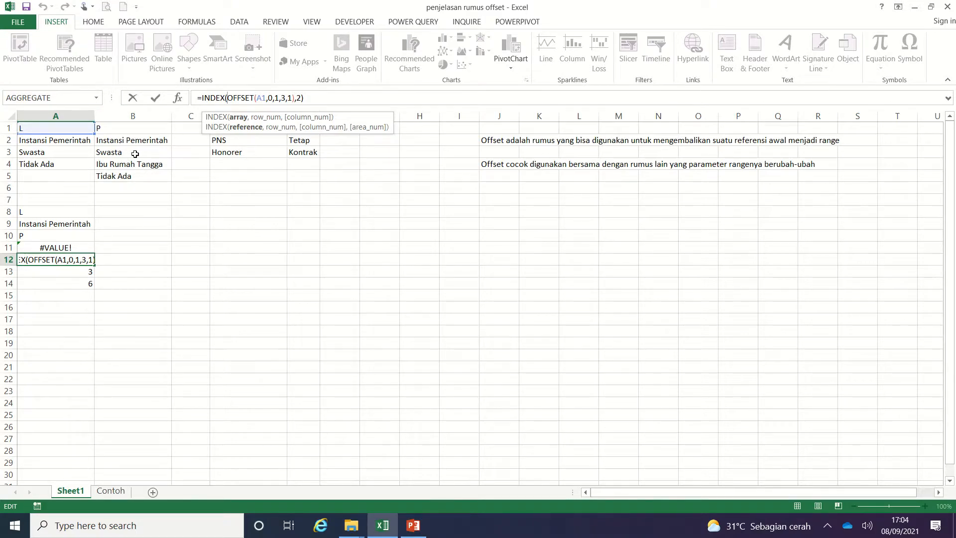
click(298, 99)
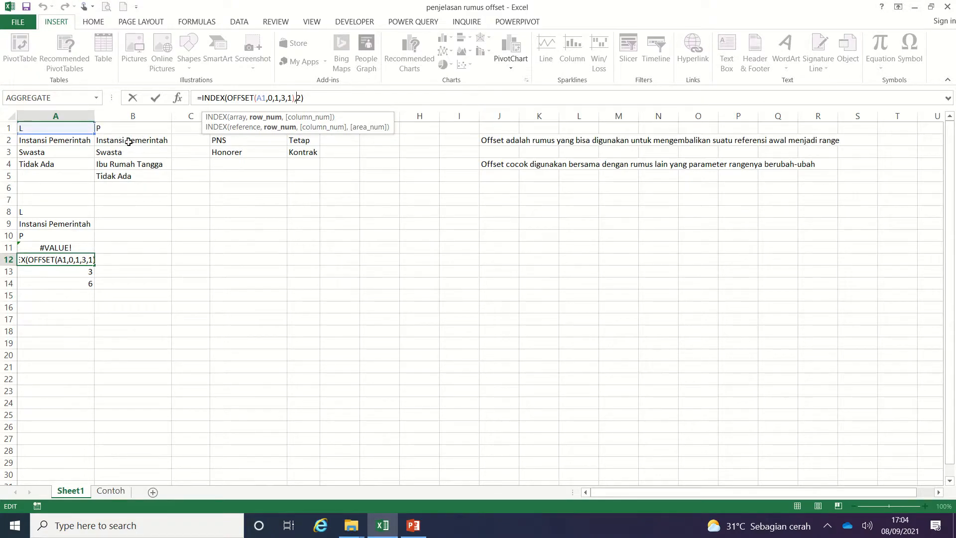
key(ctrl+Return)
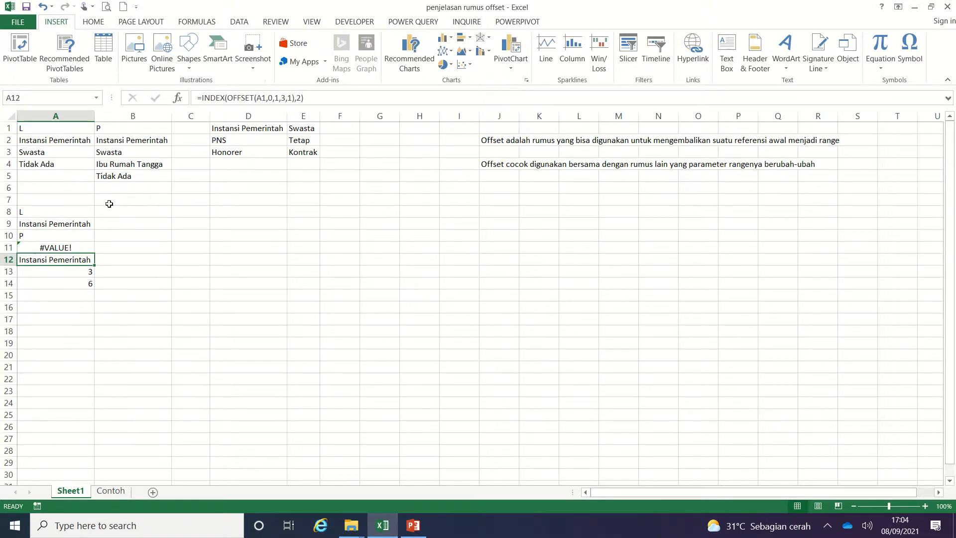
Evaluate the INDEX formula wrapping OFFSET in A12 step by step through to its final result
click(197, 22)
click(572, 67)
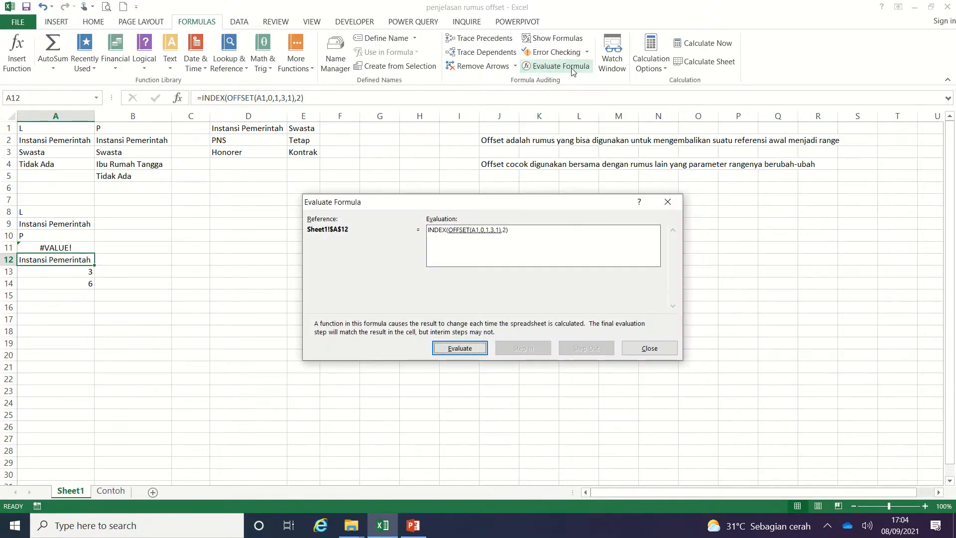
click(469, 346)
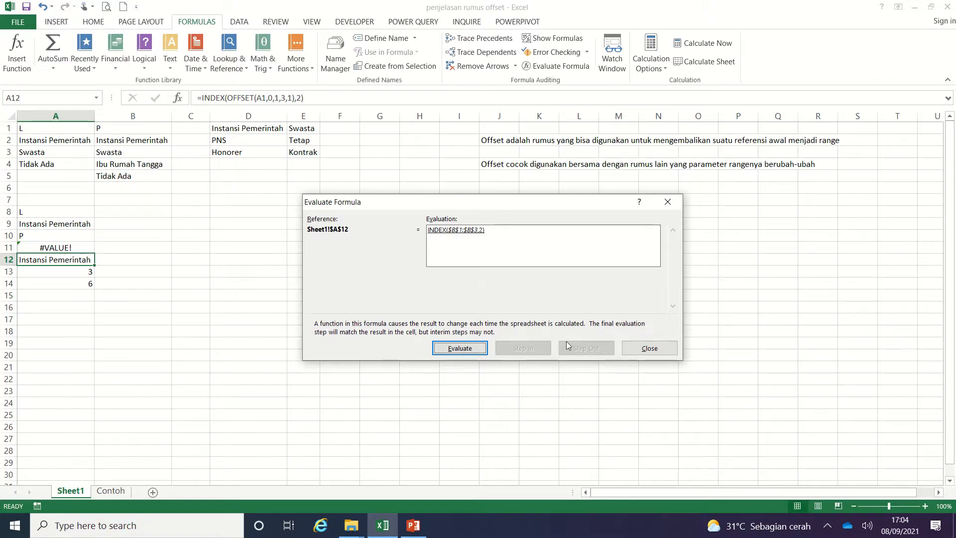
click(472, 349)
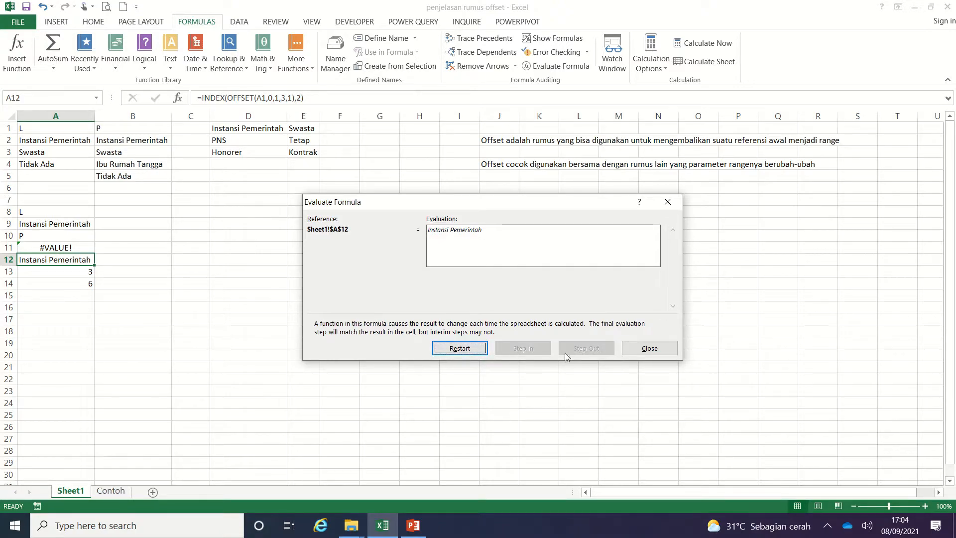
click(648, 348)
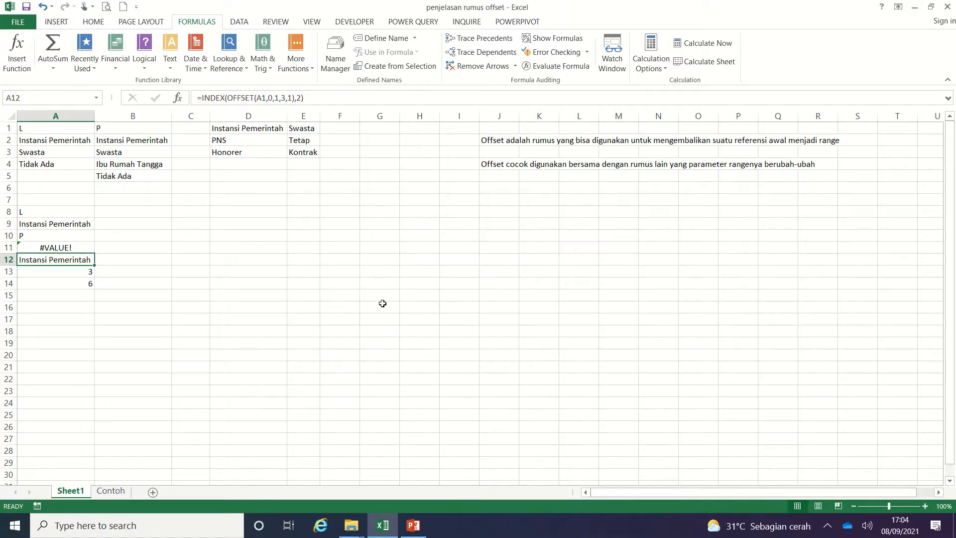
Compare the COUNTA formula wrapping OFFSET in A13 with range B1:B3, and evaluate its OFFSET part
click(88, 271)
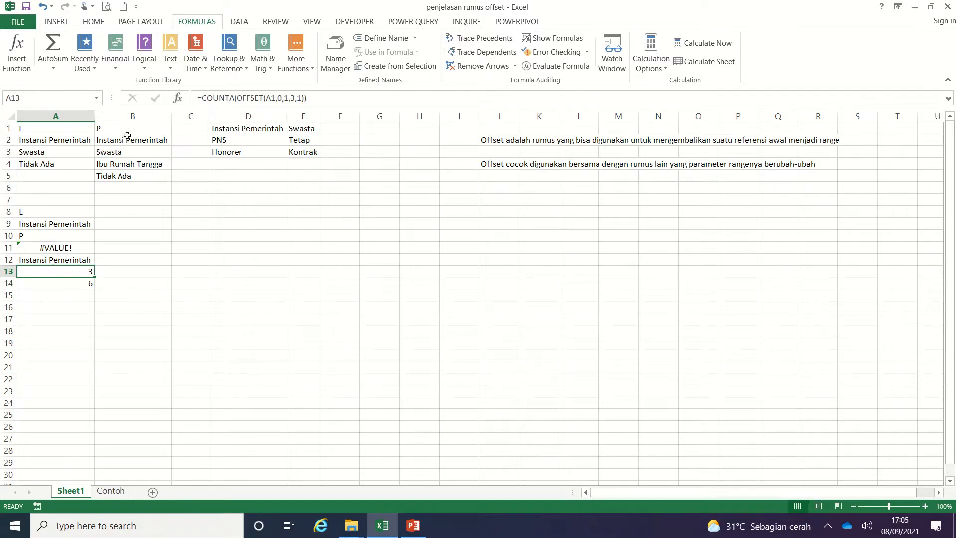
drag(126, 128, 127, 155)
click(71, 272)
click(556, 66)
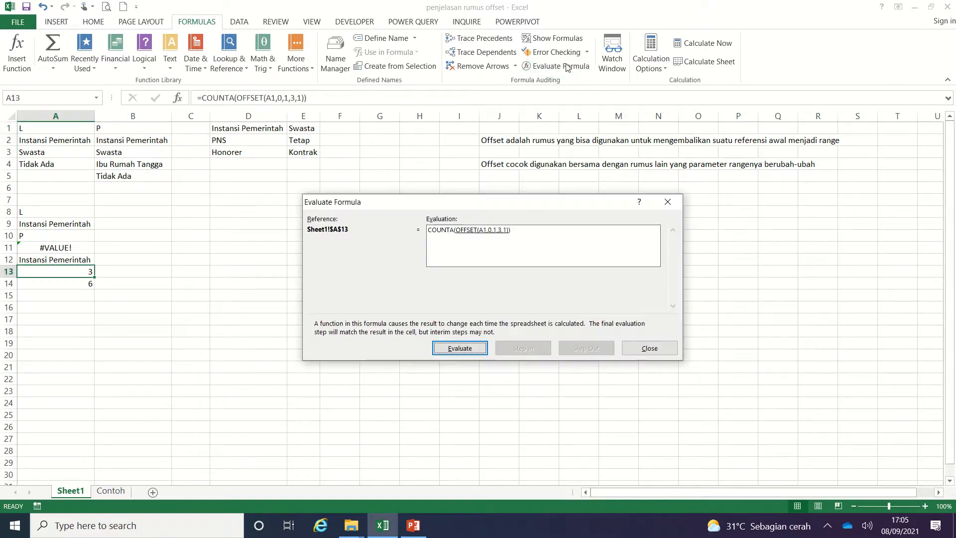
click(466, 350)
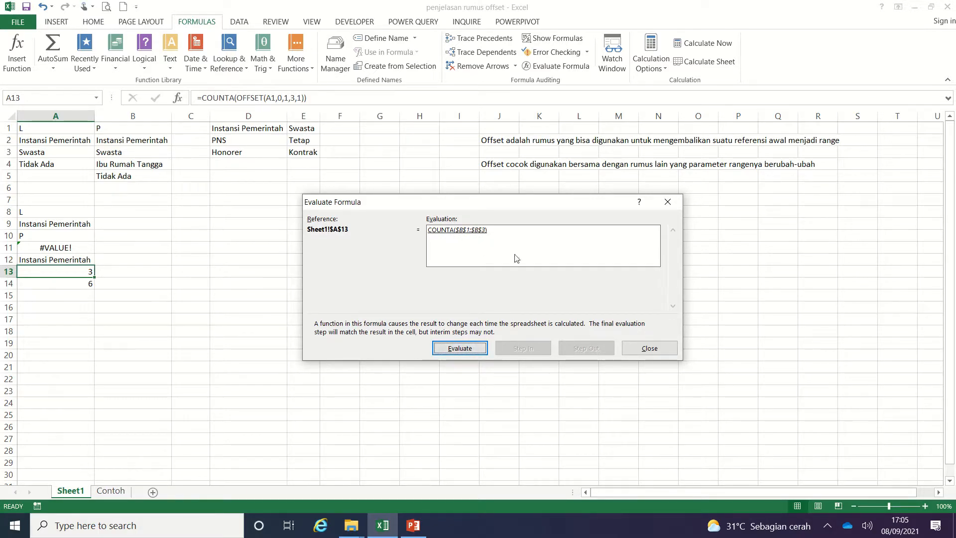
click(649, 348)
Compare the COUNTA formula wrapping OFFSET in A14 with range B1:D3, and evaluate its OFFSET part
click(87, 280)
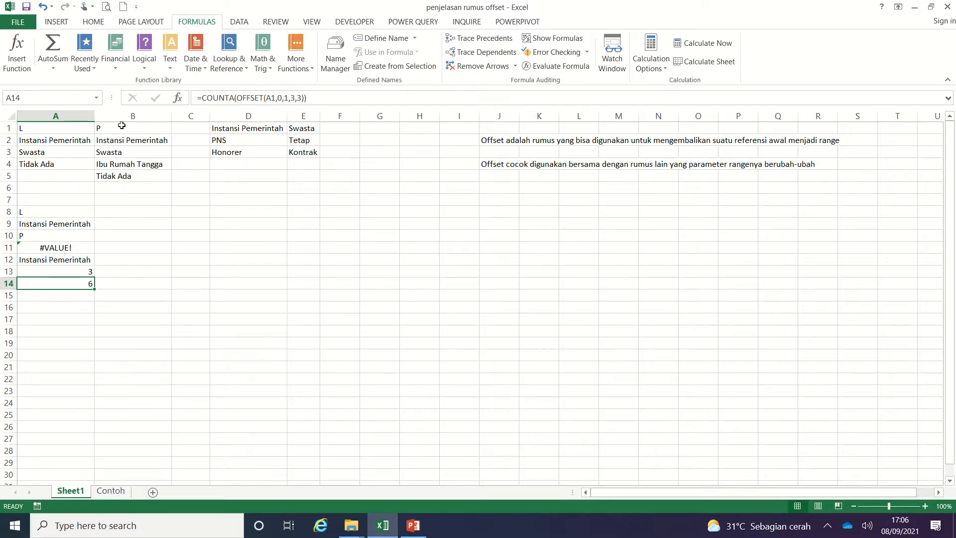
drag(121, 126, 251, 150)
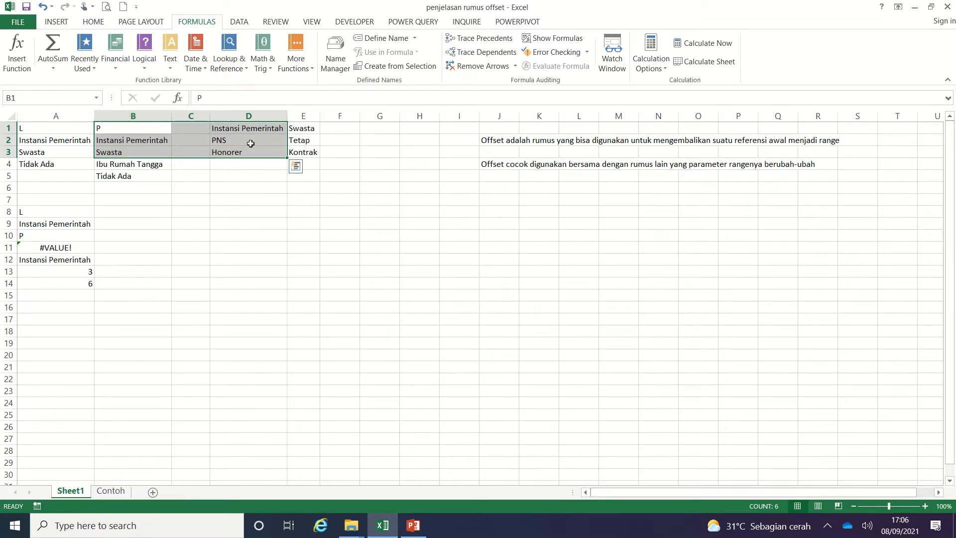
click(75, 283)
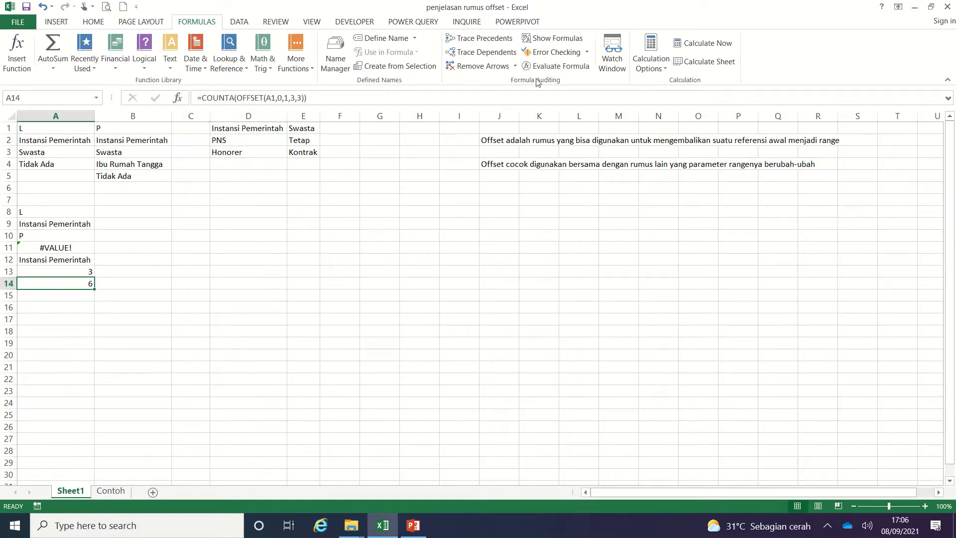
click(553, 66)
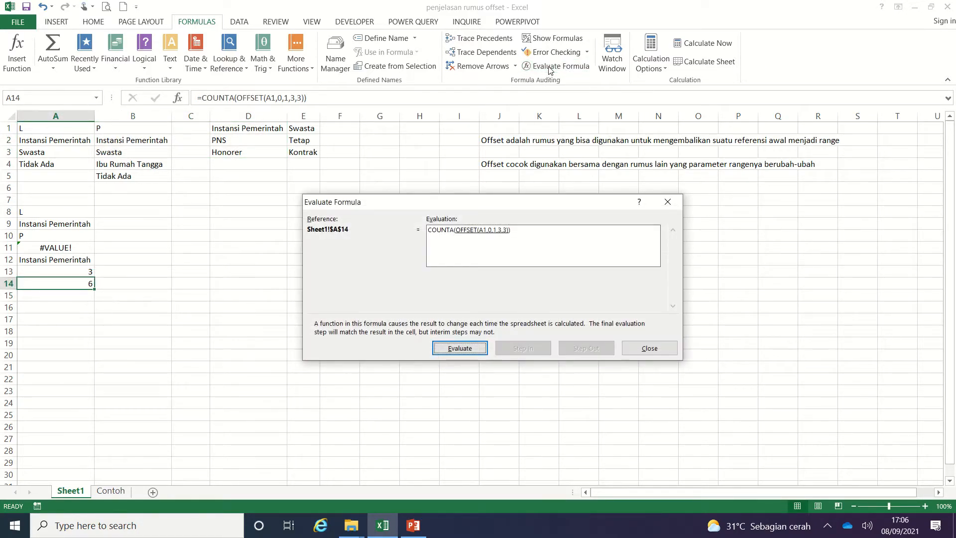
click(482, 354)
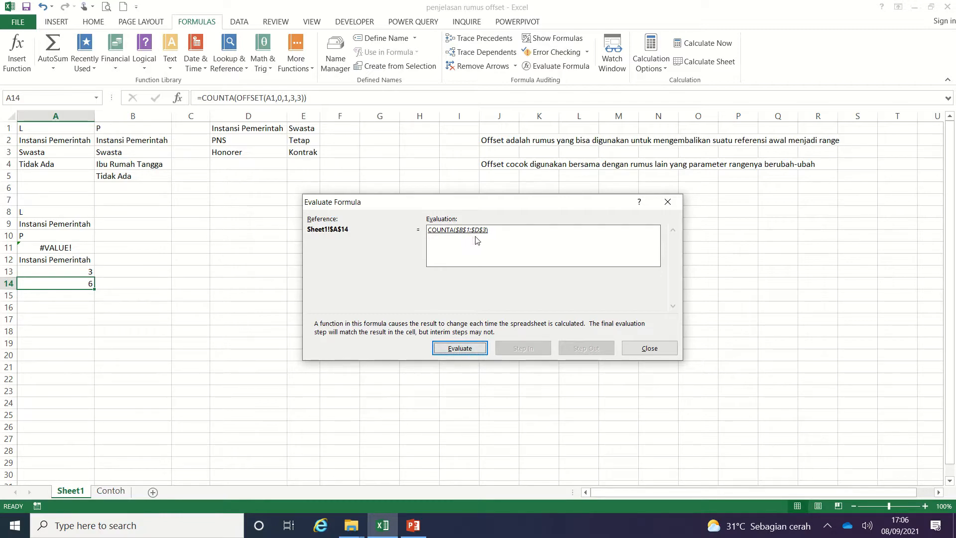
click(647, 348)
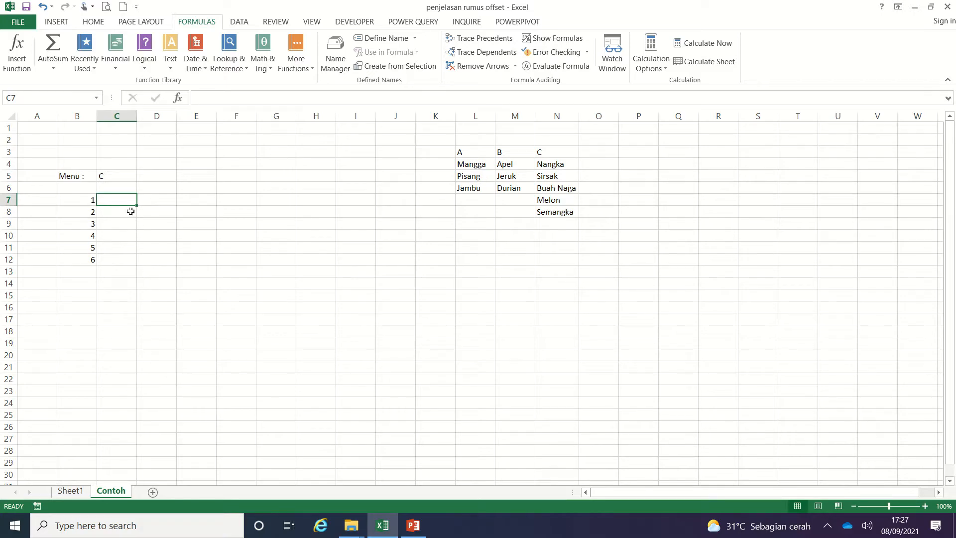
In C7 of the Contoh sheet, start an IF formula that returns an empty string when menu cell C5 is blank
click(118, 178)
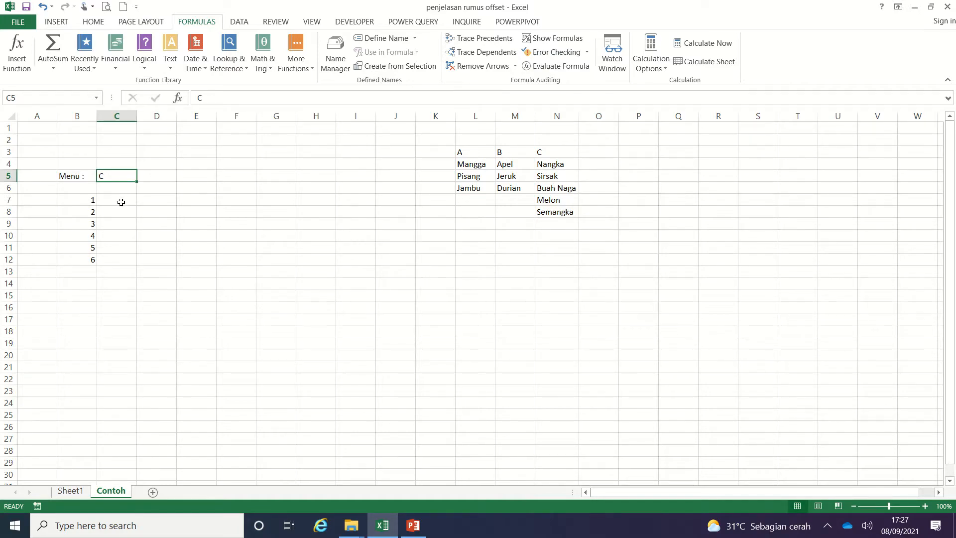
drag(121, 202, 117, 259)
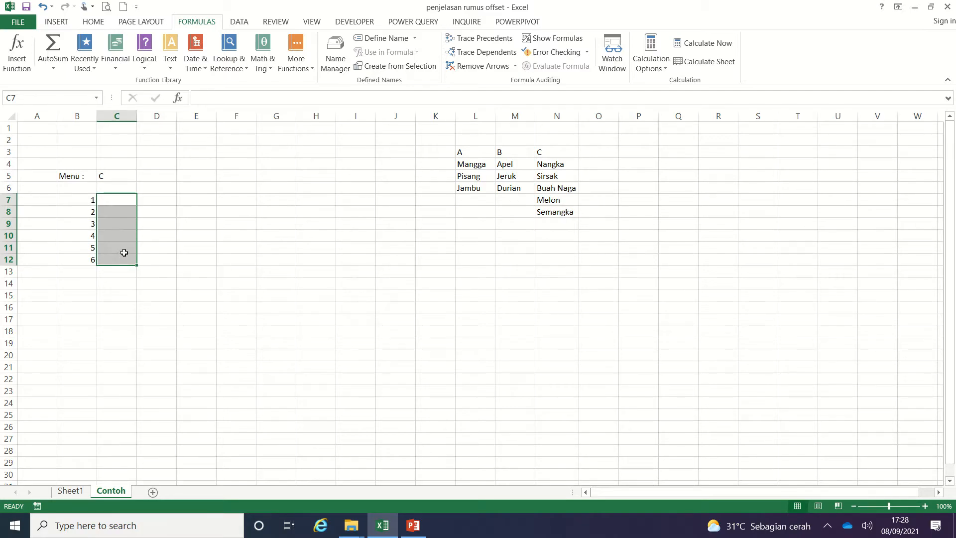
click(111, 200)
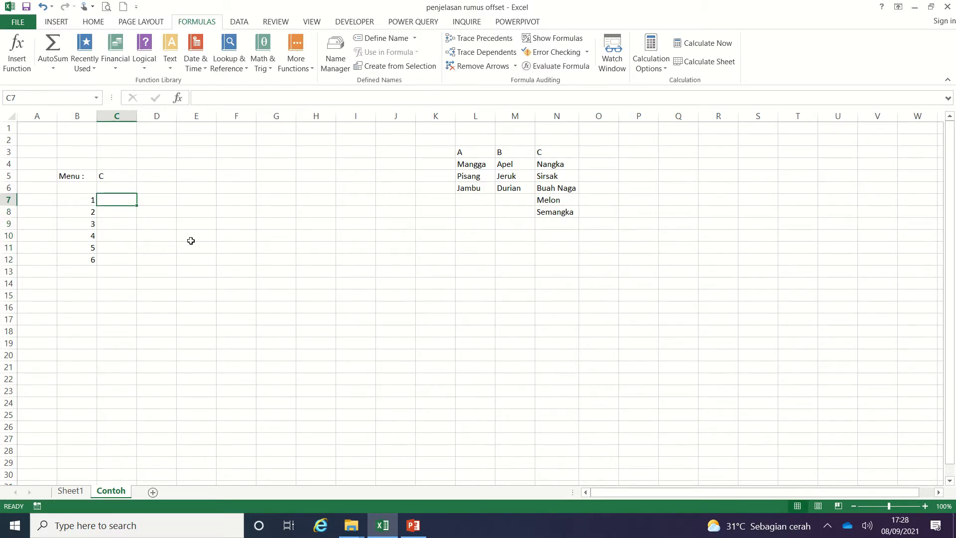
text(=)
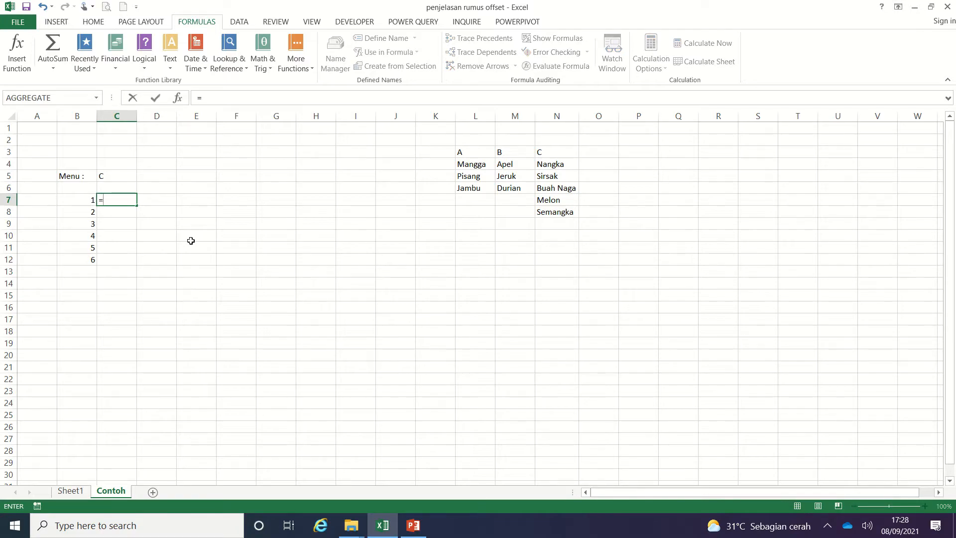
text(if)
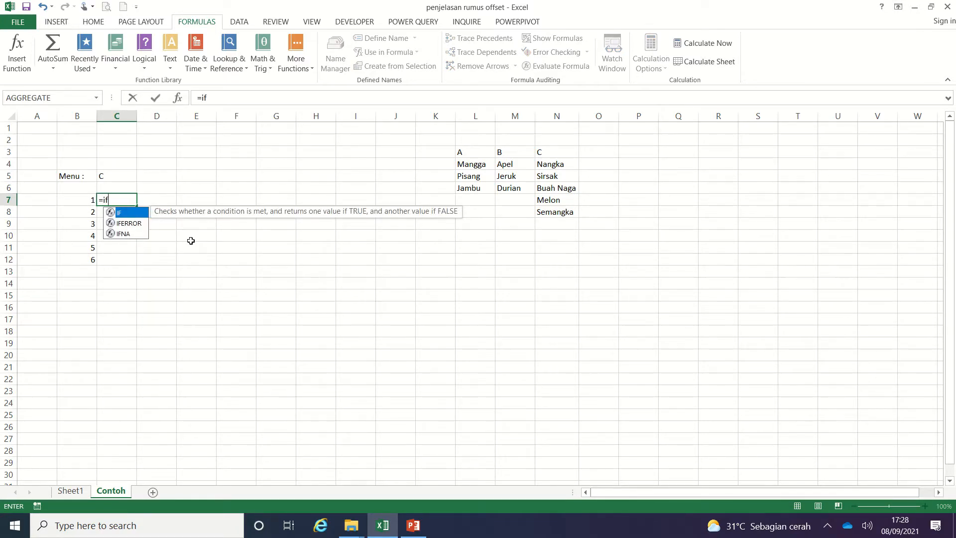
text(()
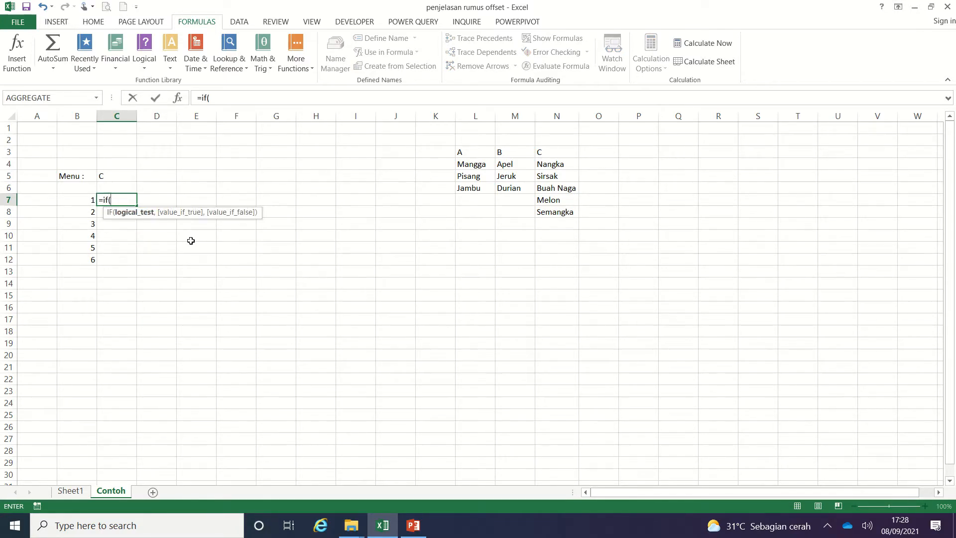
click(111, 175)
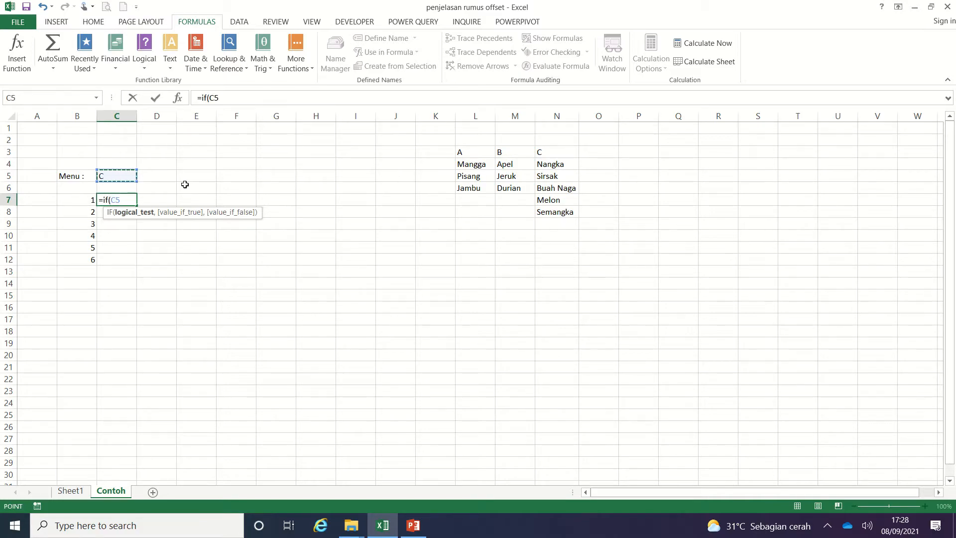
text(="",)
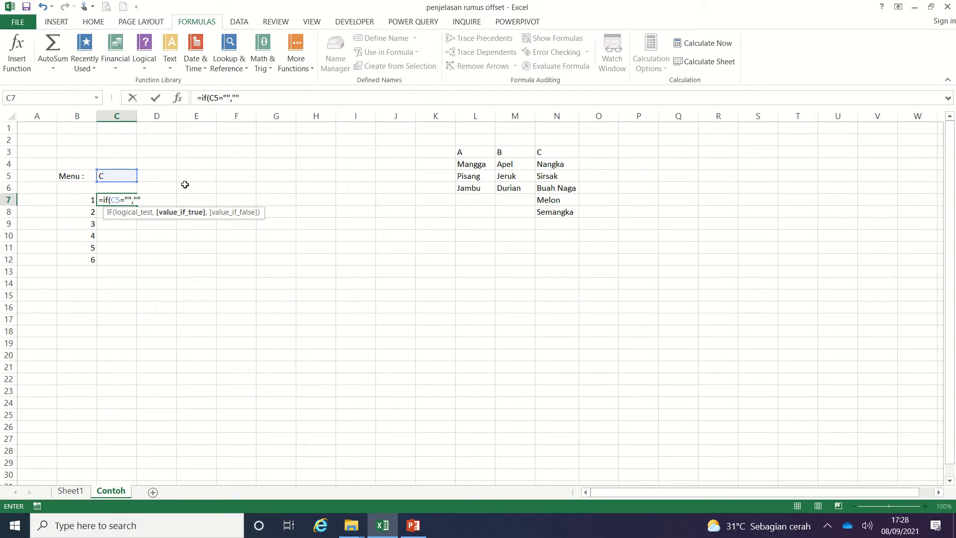
text("",)
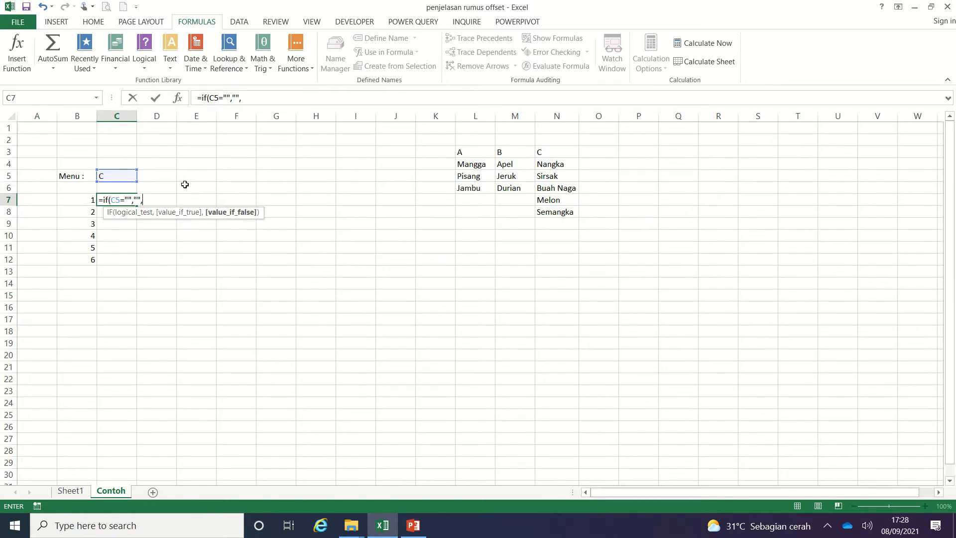
Add an OFFSET function as the IF's false value, with absolute reference $K$3 and B7 as the rows argument
text(offset()
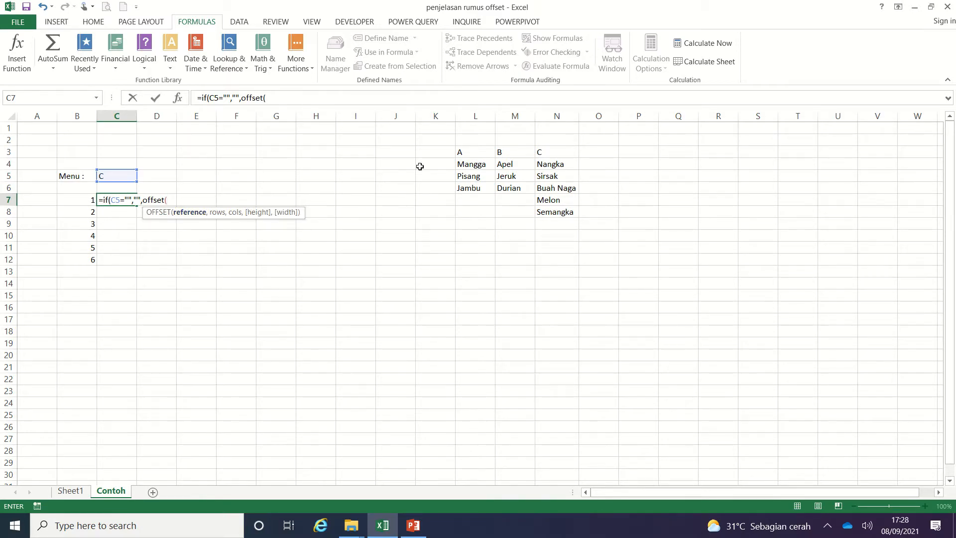
click(436, 151)
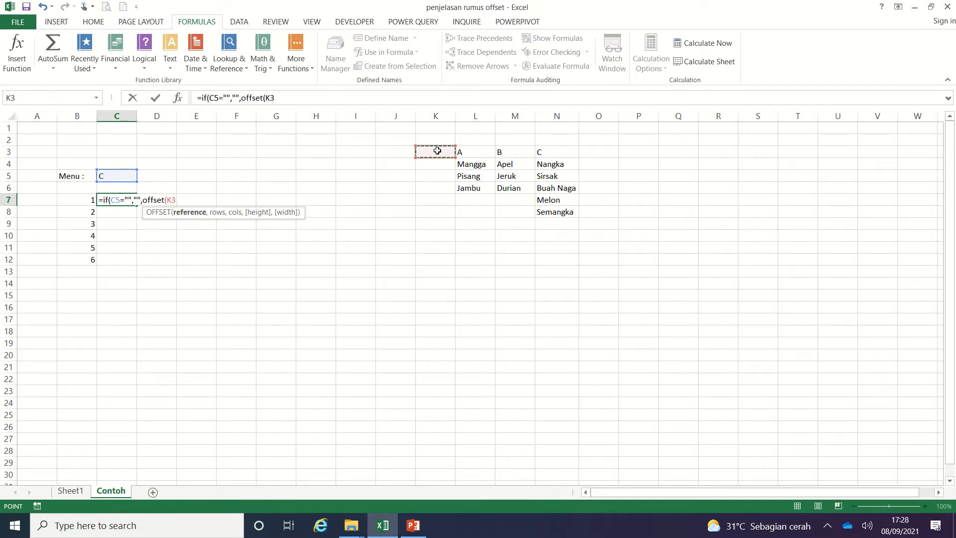
key(F4)
text(,)
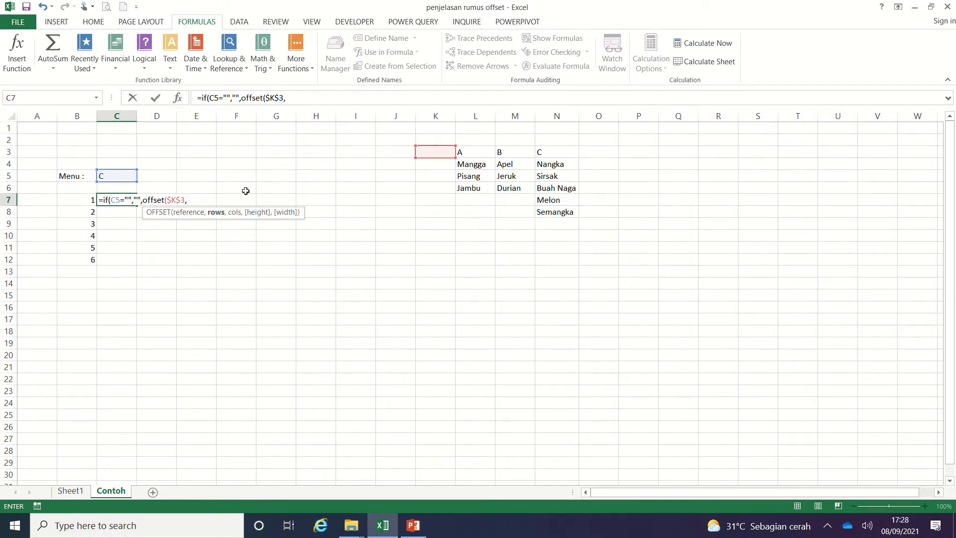
click(79, 199)
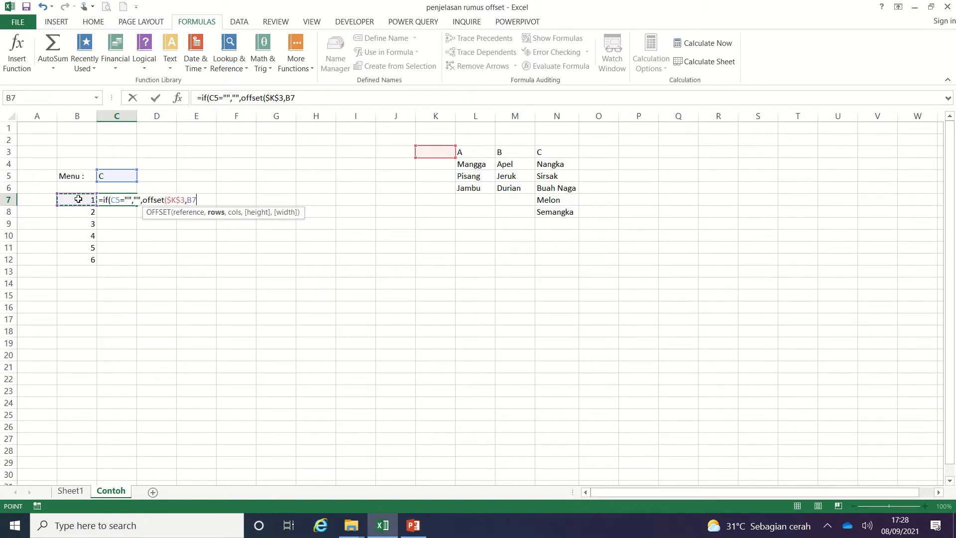
text(,)
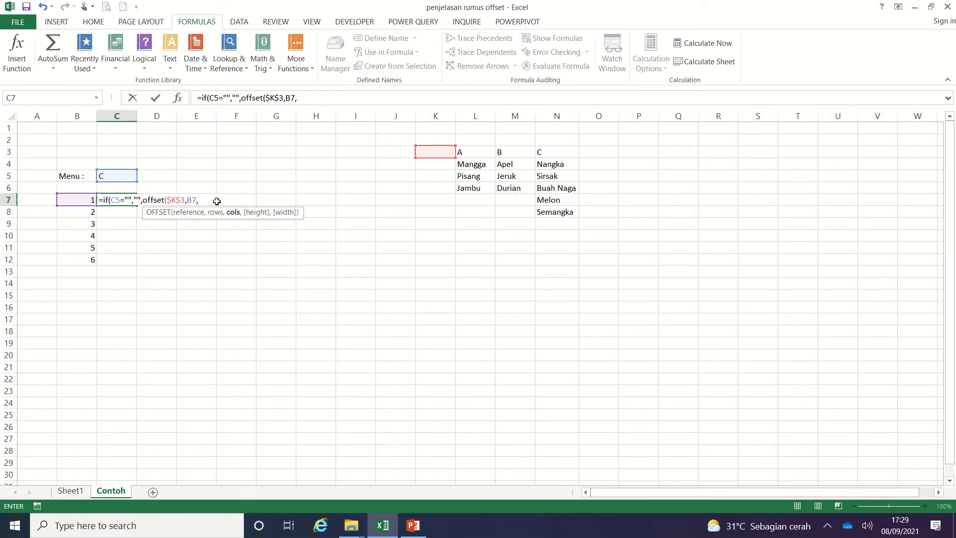
Nest MATCH as the OFFSET cols argument with lookup value $C$5, and make the IF test's C5 reference absolute
text(match()
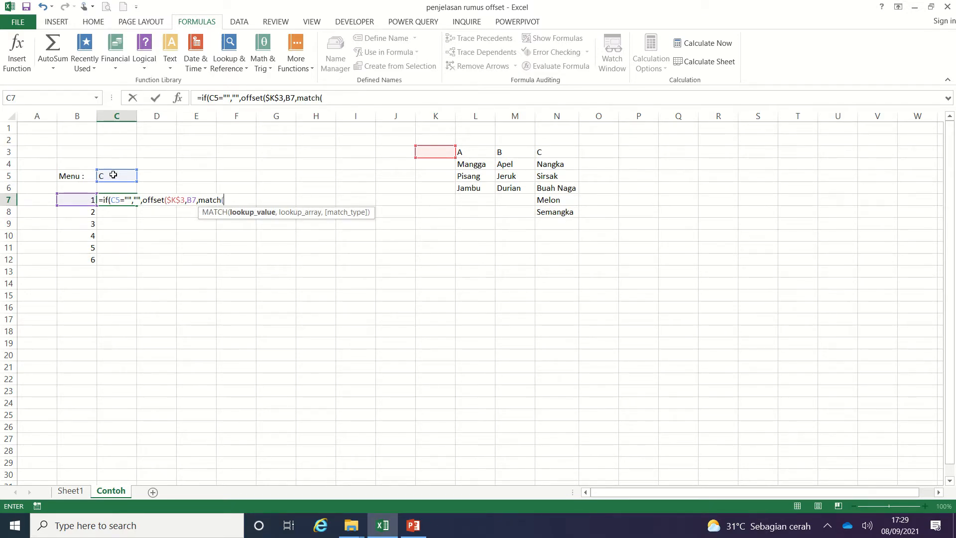
click(115, 178)
key(F4)
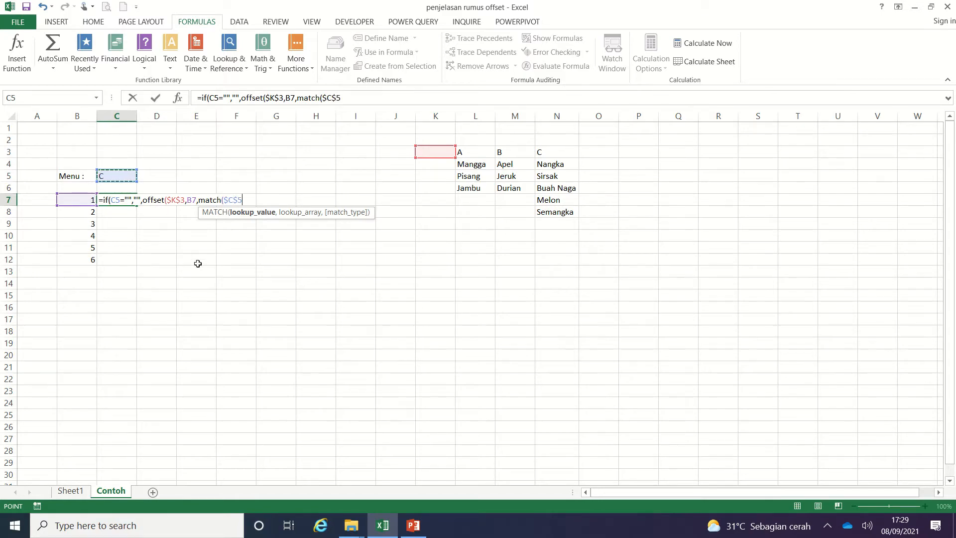
click(214, 98)
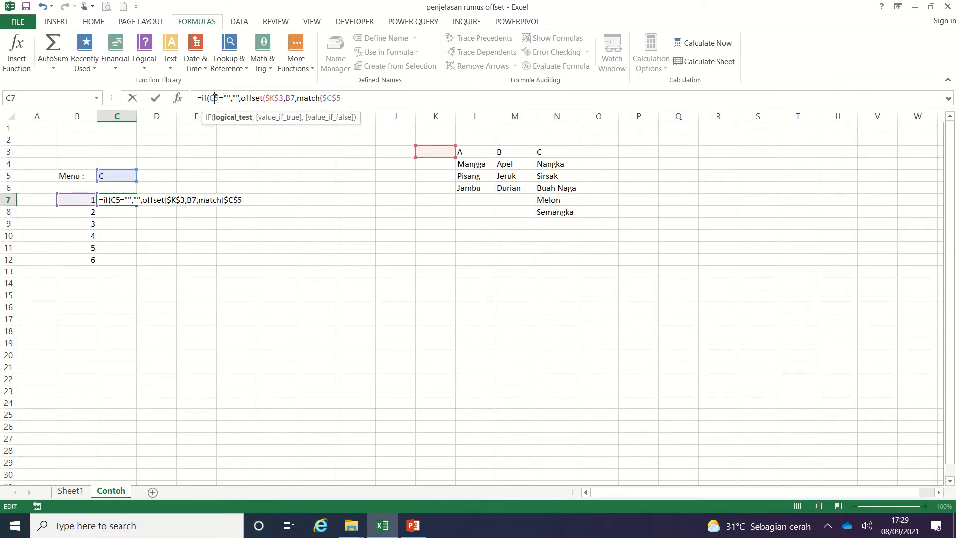
key(F4)
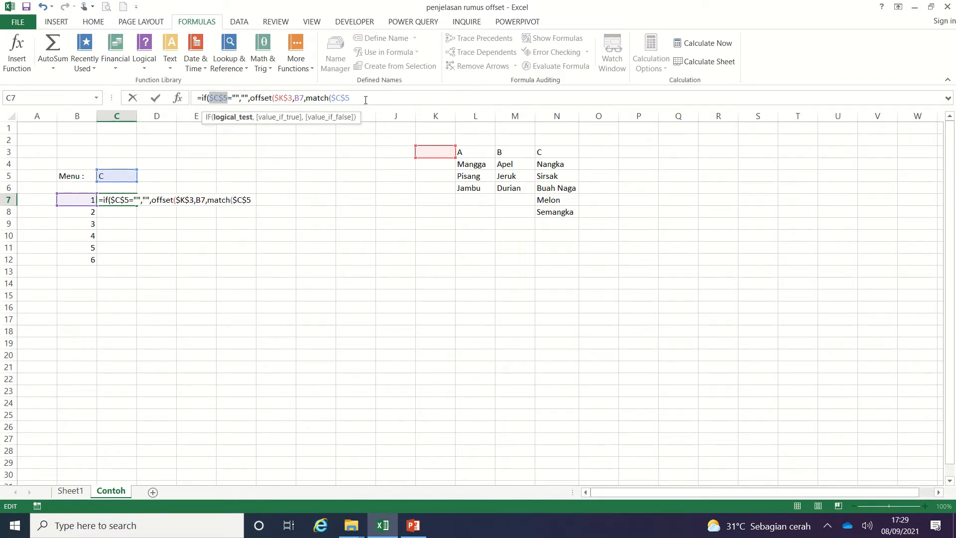
click(373, 98)
text(,)
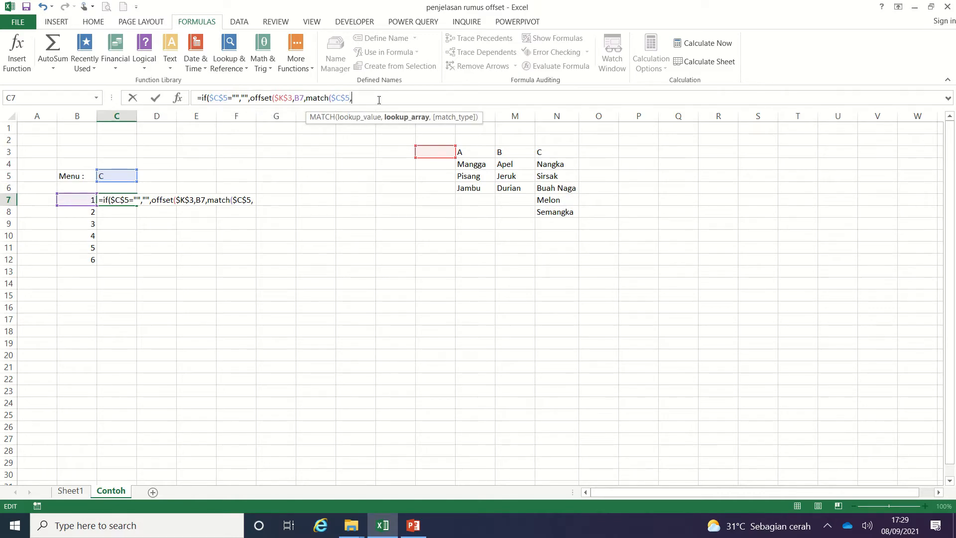
Set the MATCH lookup array to the absolute header range $L$3:$P$3
click(474, 153)
drag(485, 151, 633, 153)
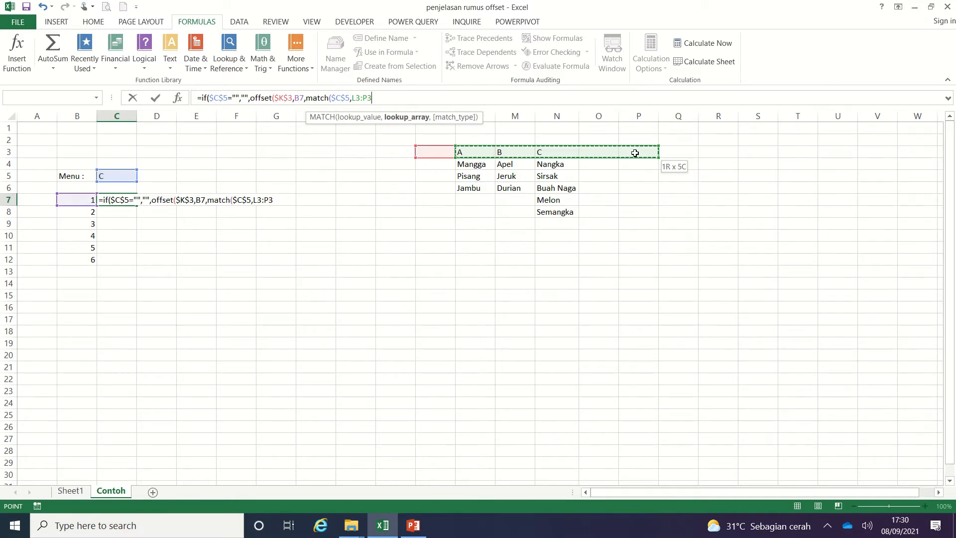
drag(634, 153, 626, 157)
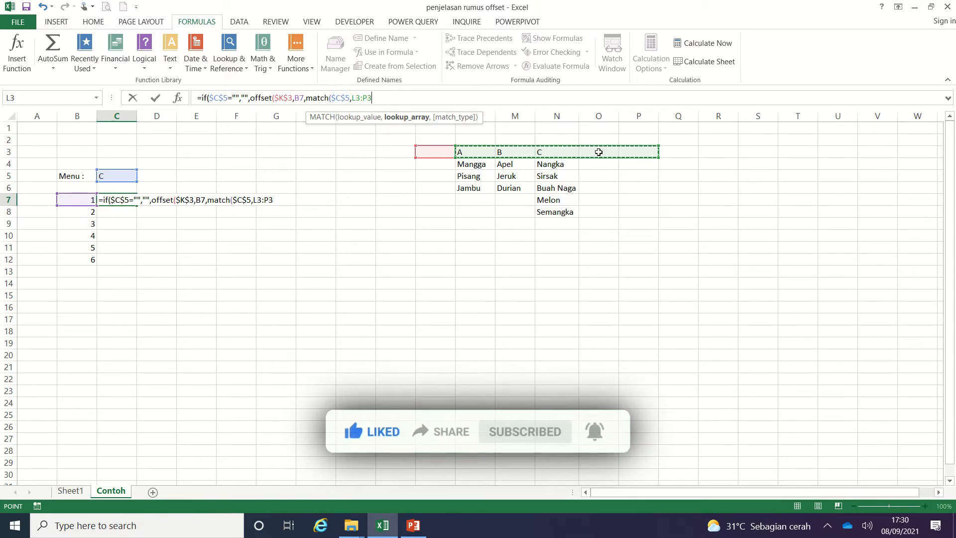
key(F4)
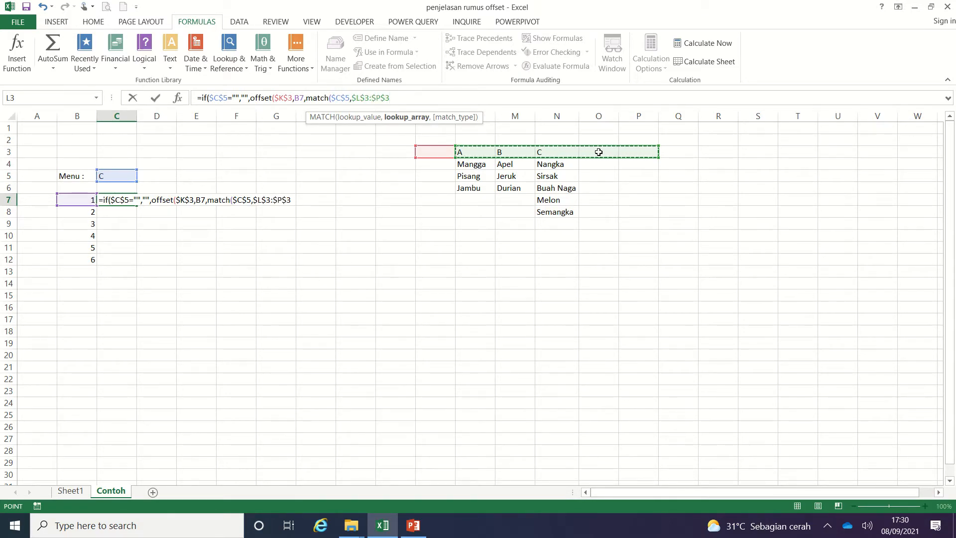
Complete the C7 formula with MATCH type 0 and OFFSET height and width of 1, and fill it down to C12
text(,)
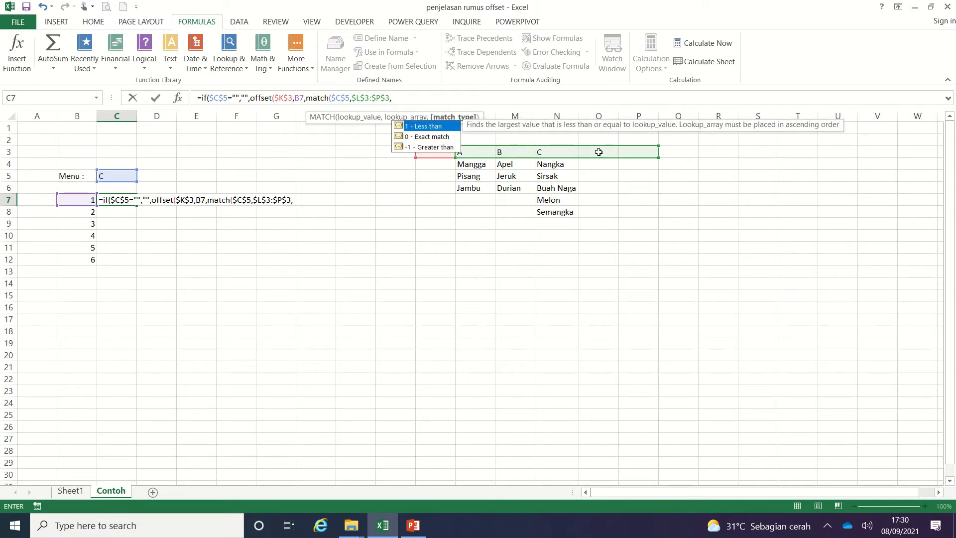
text(0))
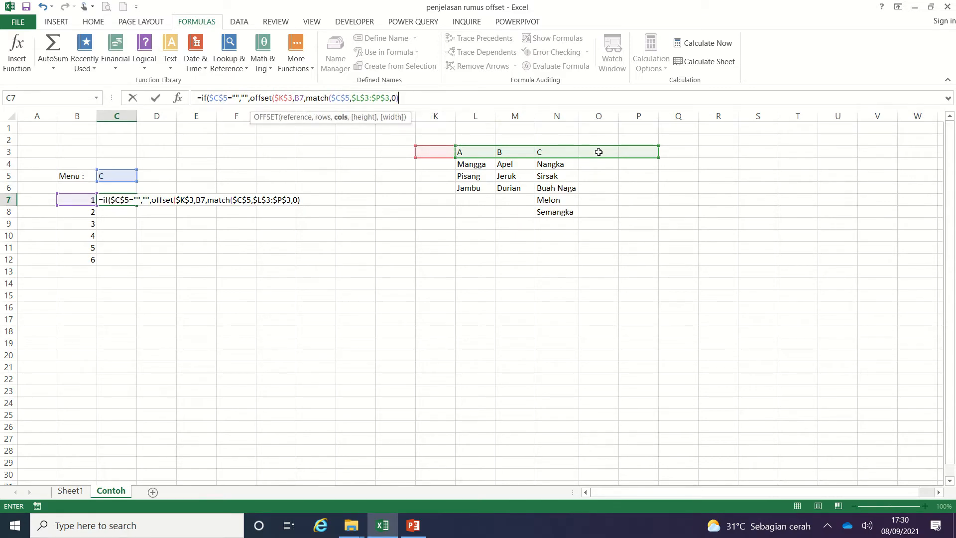
text(,1,1))
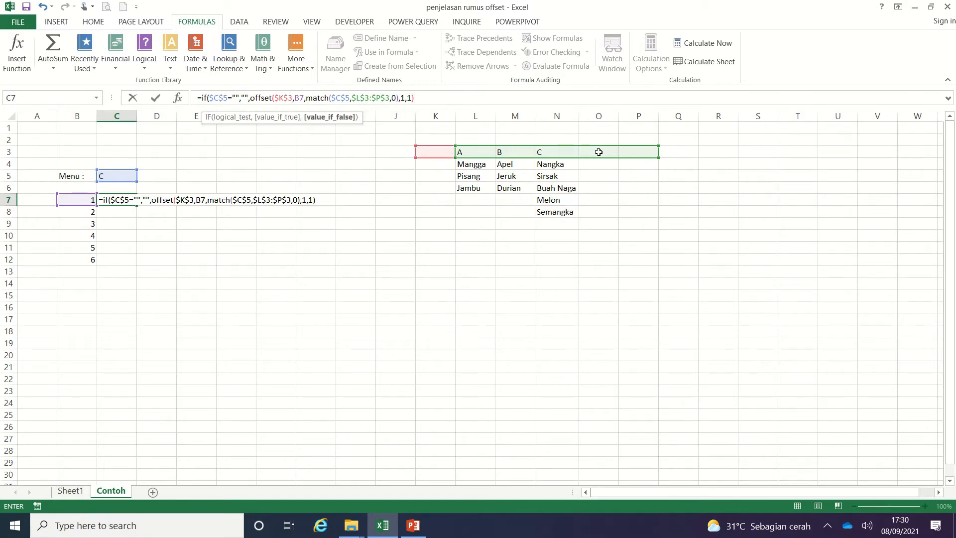
text())
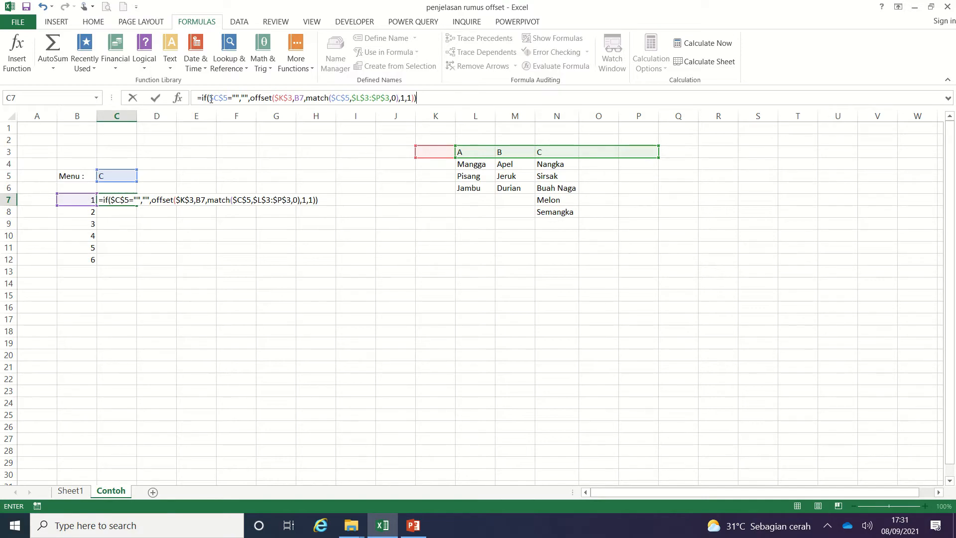
key(Return)
click(123, 199)
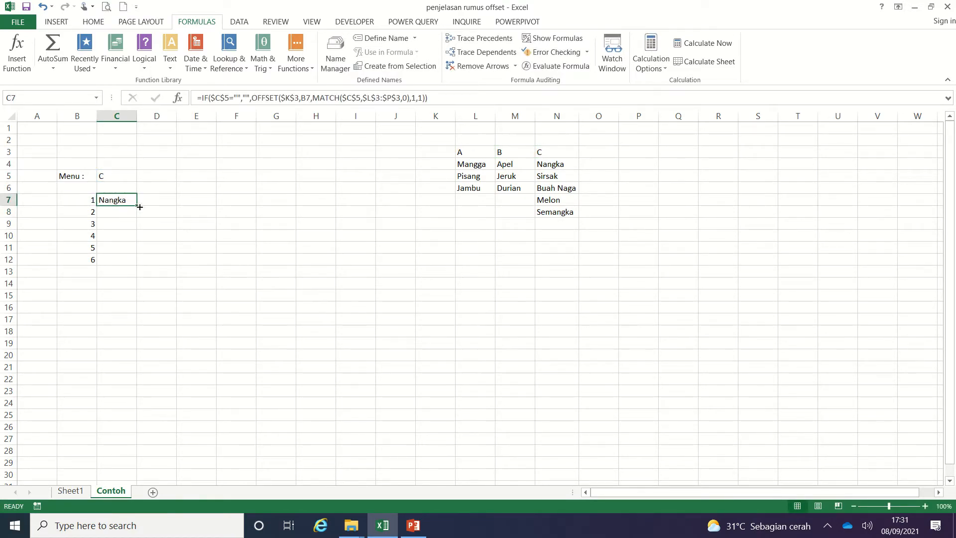
drag(137, 206, 134, 267)
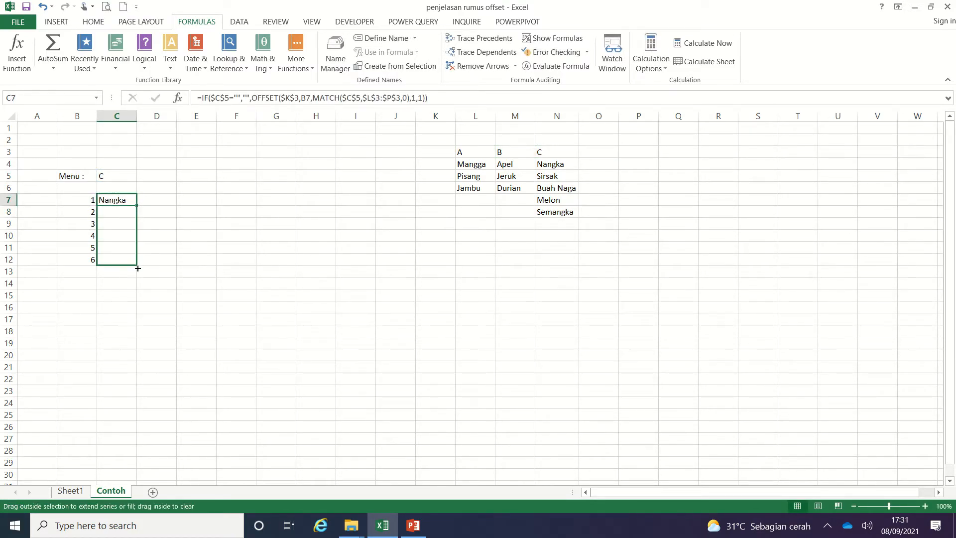
Test the item list by setting menu cell C5 to A, B and C in turn
click(120, 173)
text(A)
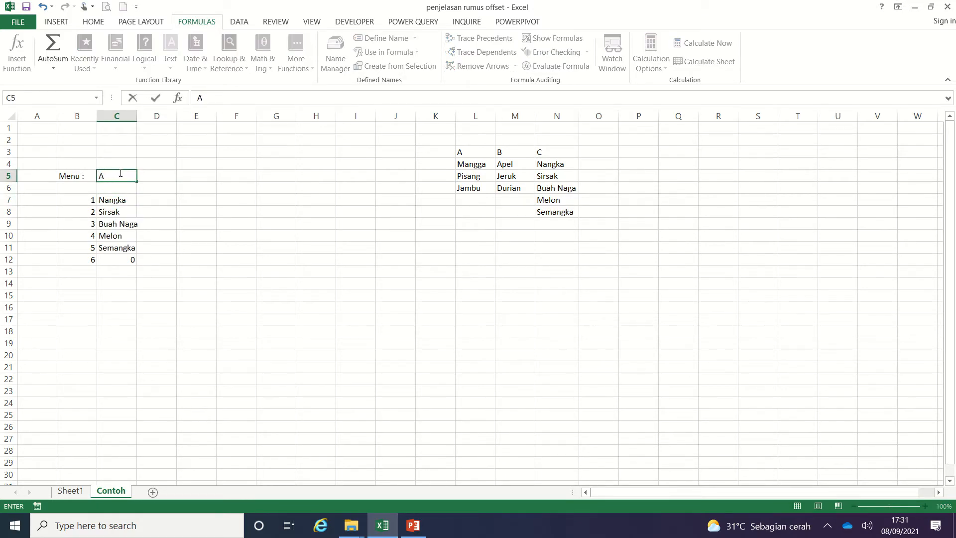
key(ctrl+Return)
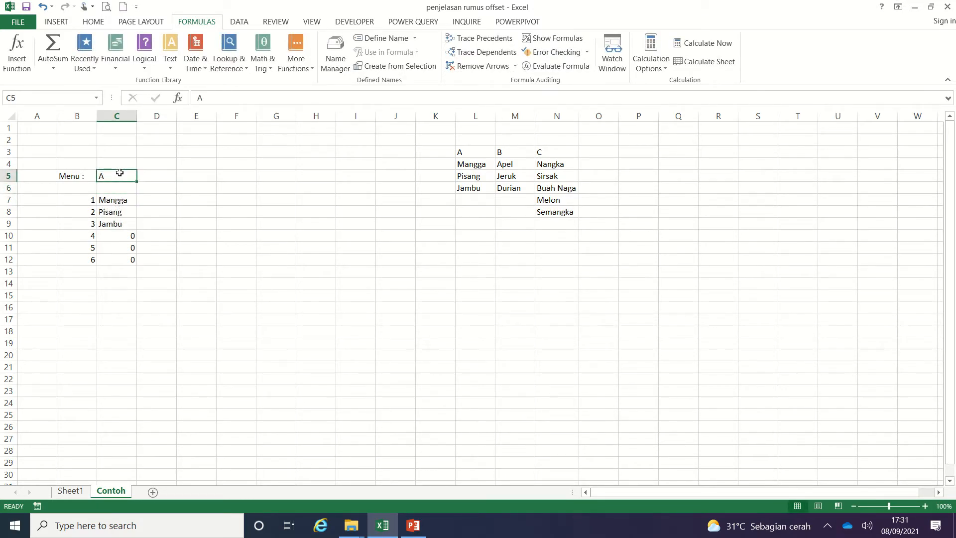
text(B)
key(Return)
click(119, 172)
text(C)
key(Return)
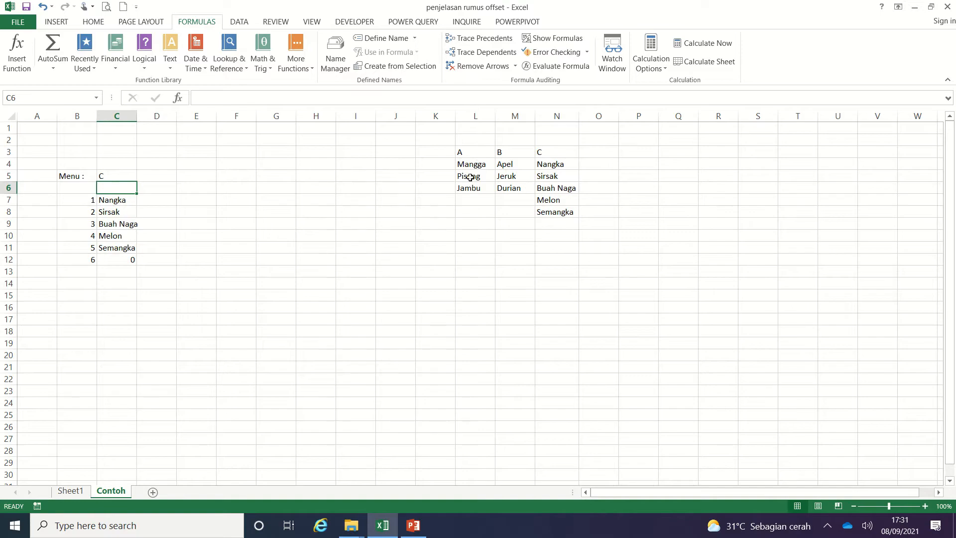
Review the IF test, OFFSET reference, MATCH match type and OFFSET height arguments of the formula in C7
click(118, 202)
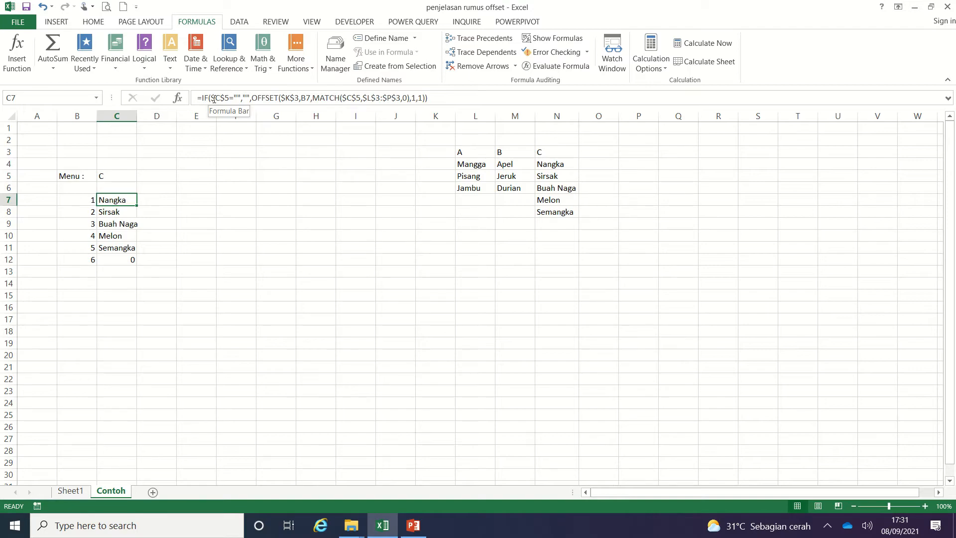
drag(214, 99, 290, 99)
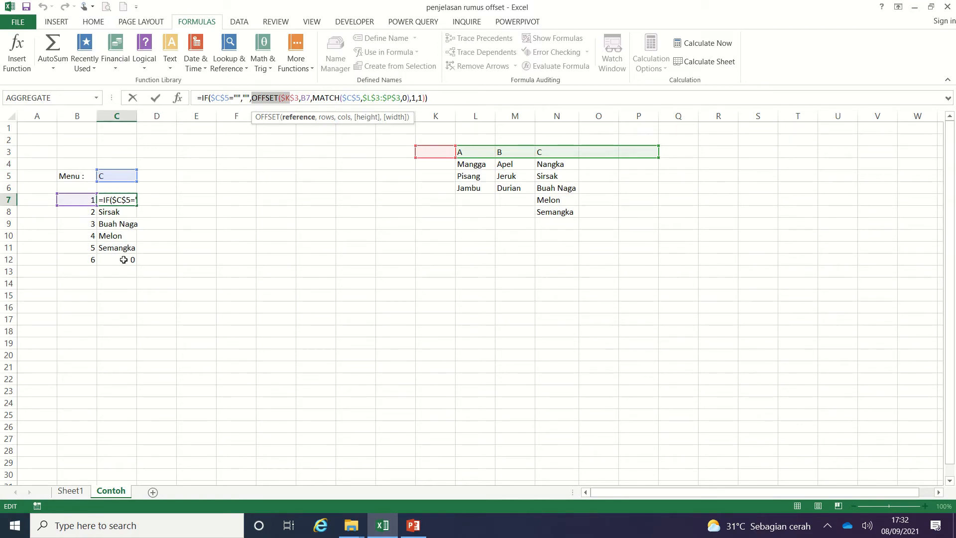
double_click(338, 98)
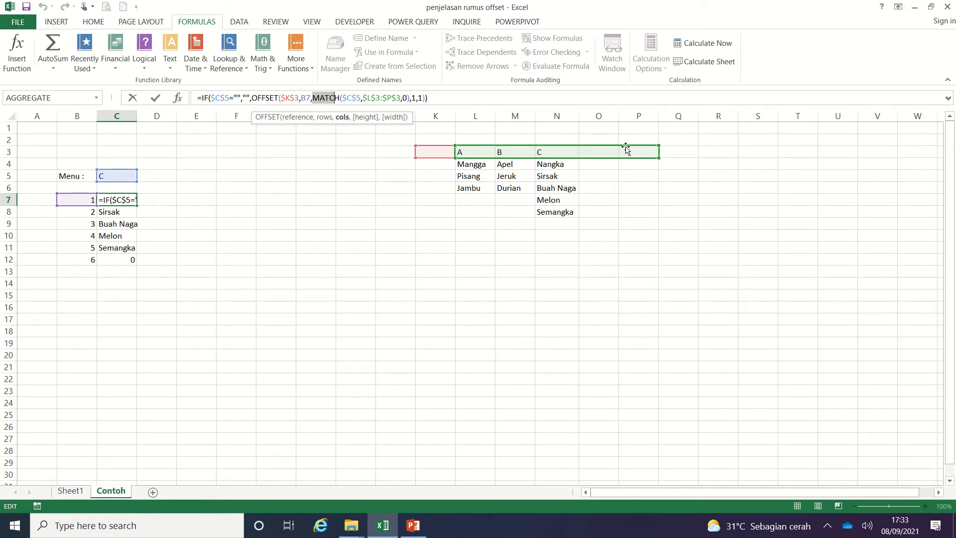
double_click(406, 97)
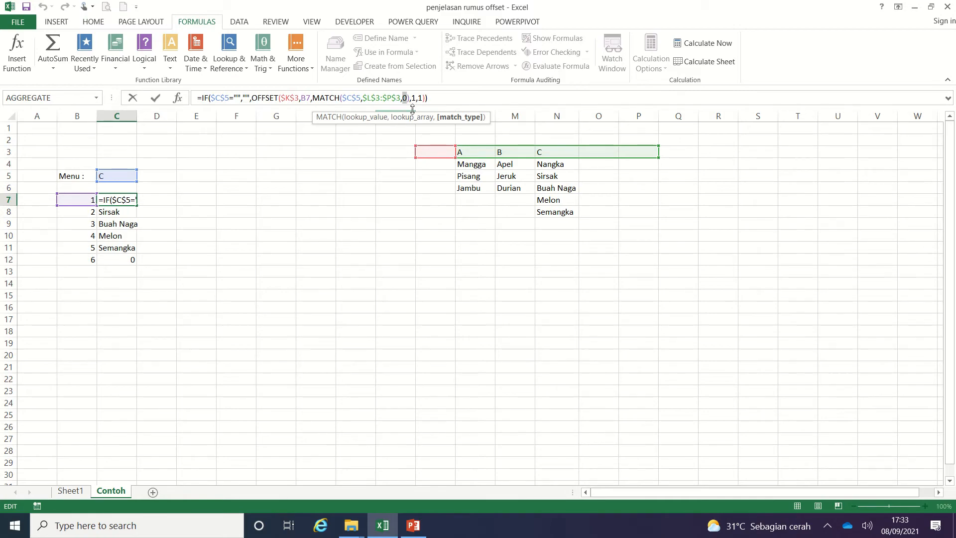
drag(411, 98, 416, 98)
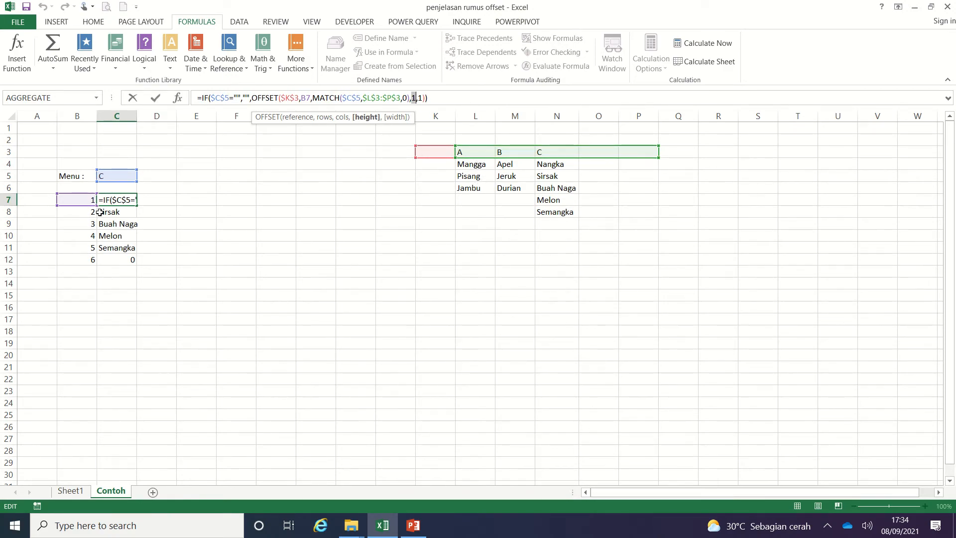
key(ctrl+Return)
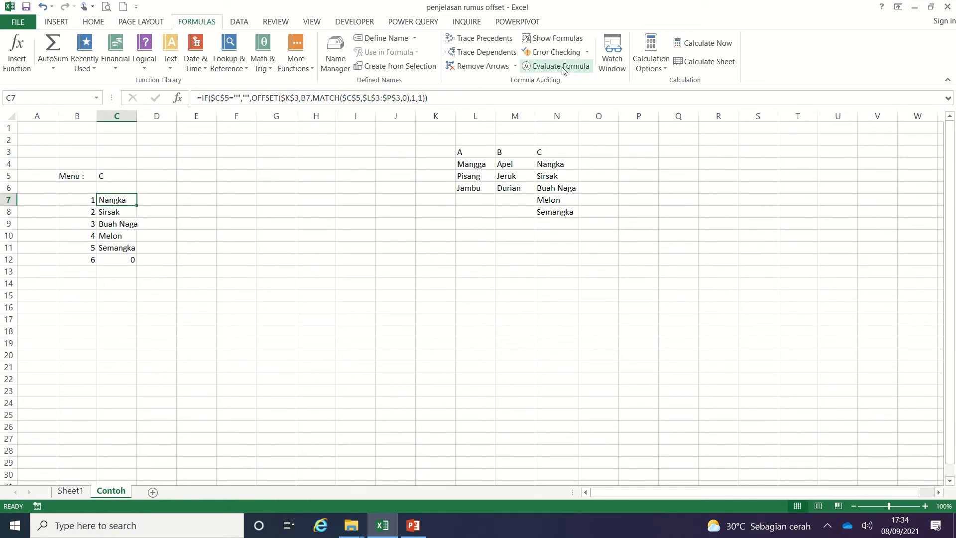
Evaluate the C7 formula step by step through to its final result, and close the evaluation
click(562, 67)
click(461, 349)
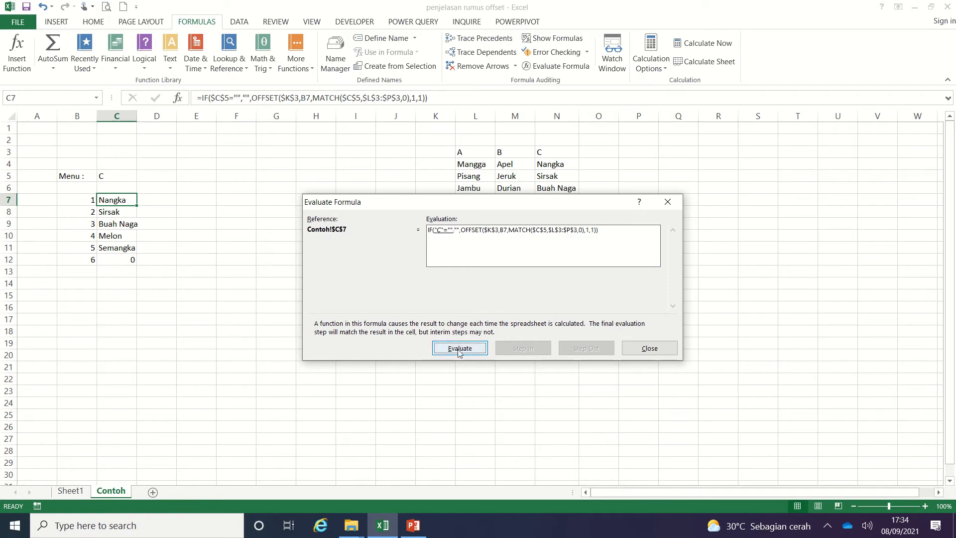
click(467, 350)
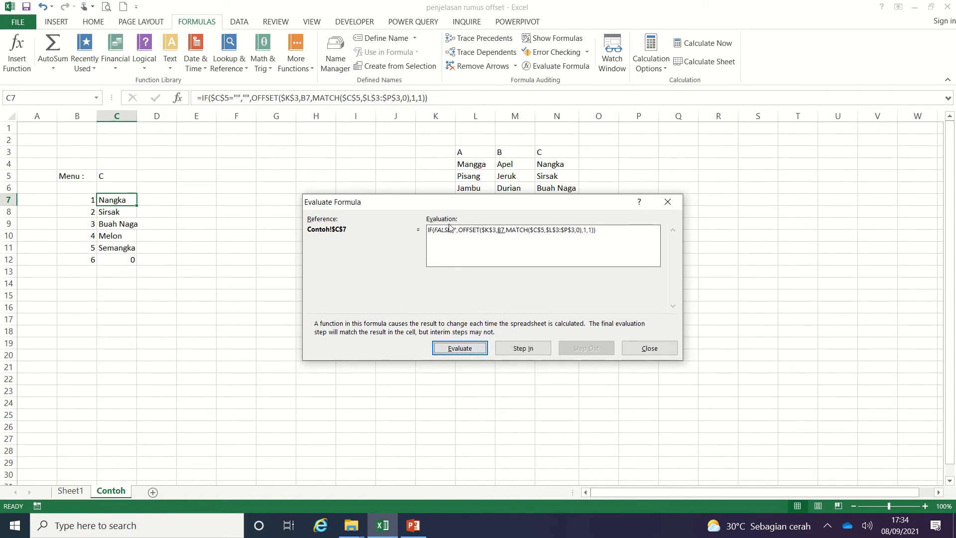
click(472, 353)
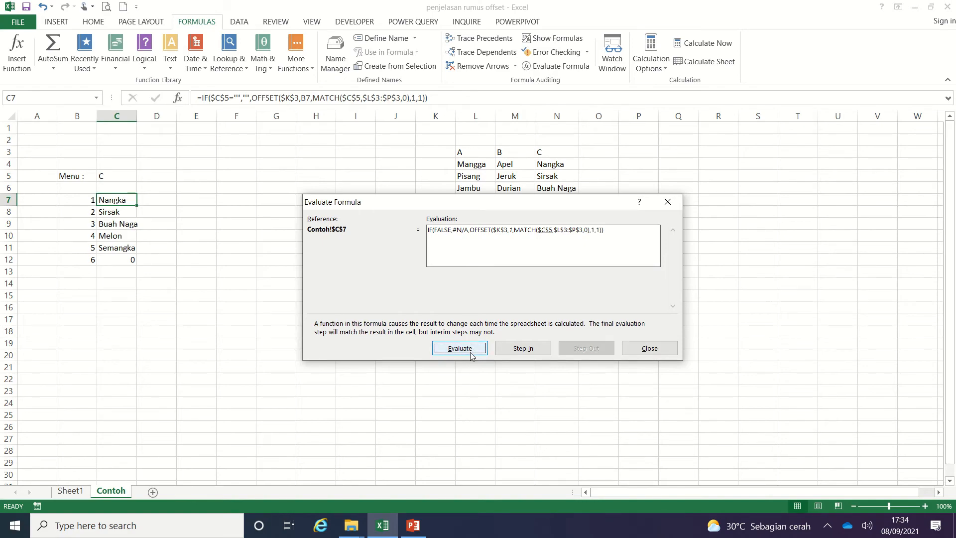
click(469, 351)
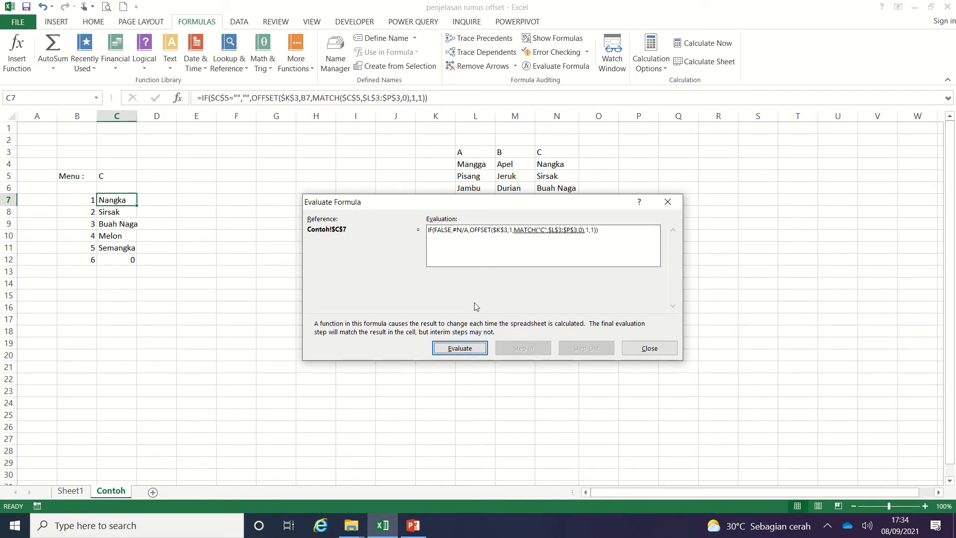
click(477, 348)
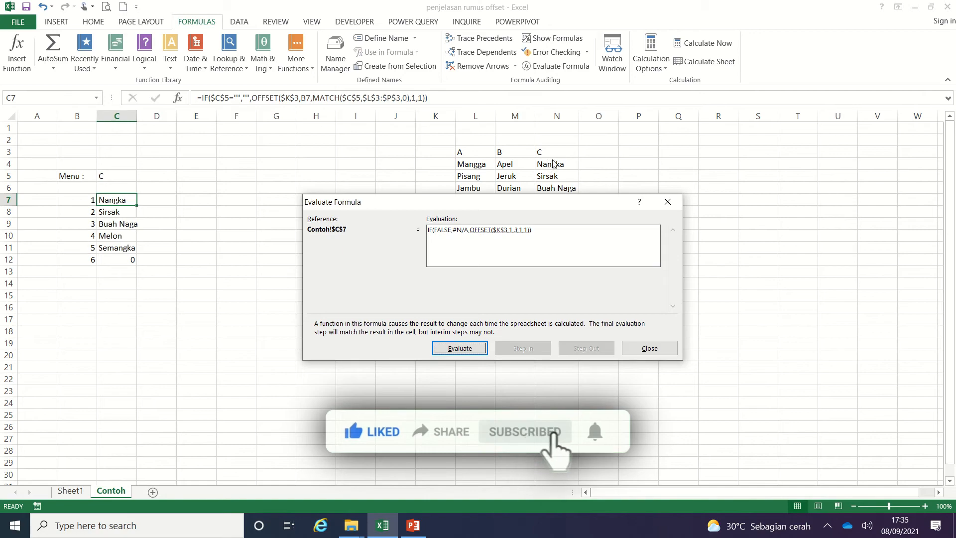
click(459, 349)
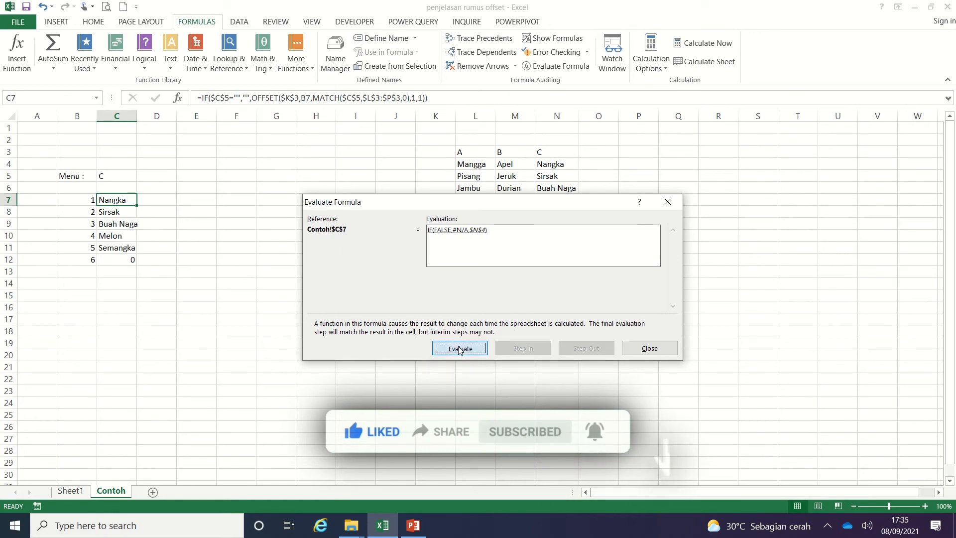
click(459, 349)
click(652, 347)
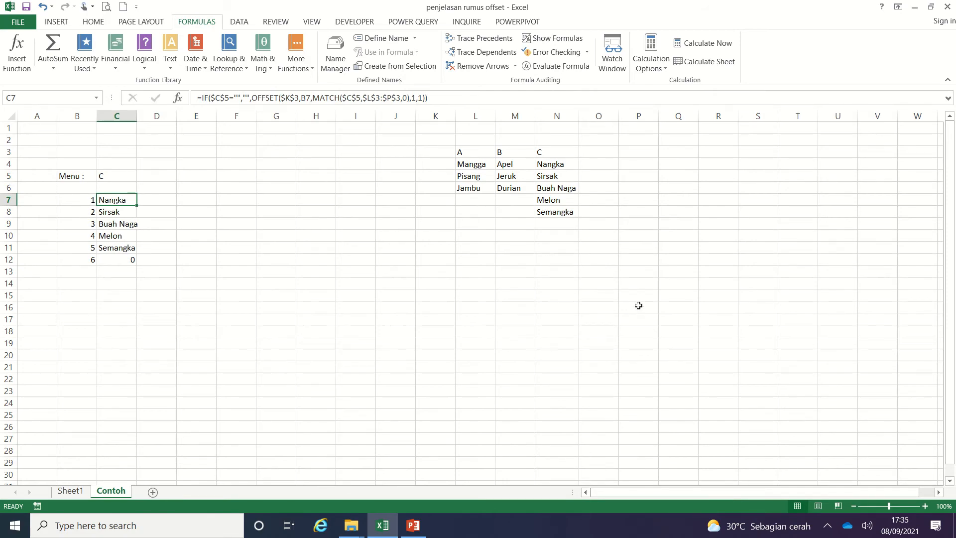
Set menu cell C5 to D
click(131, 175)
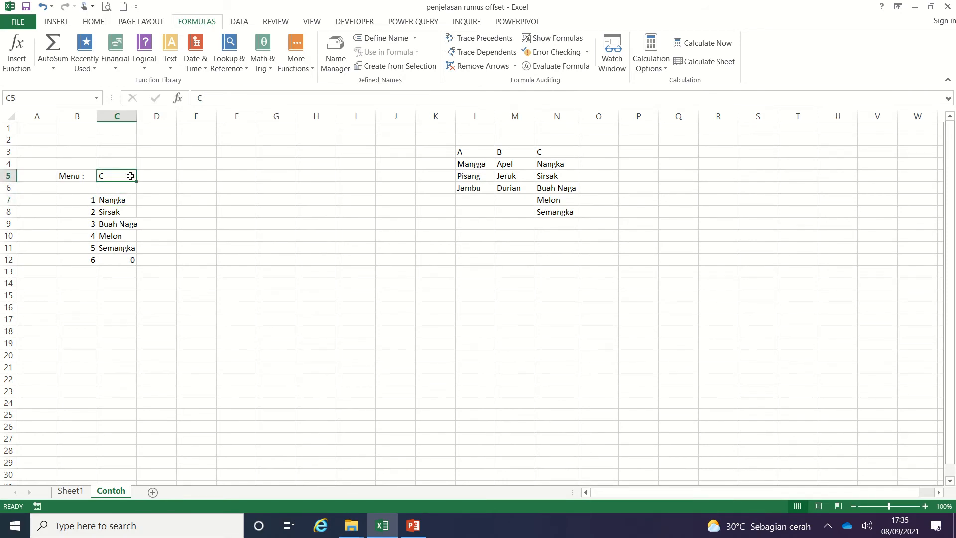
text(D)
key(Return)
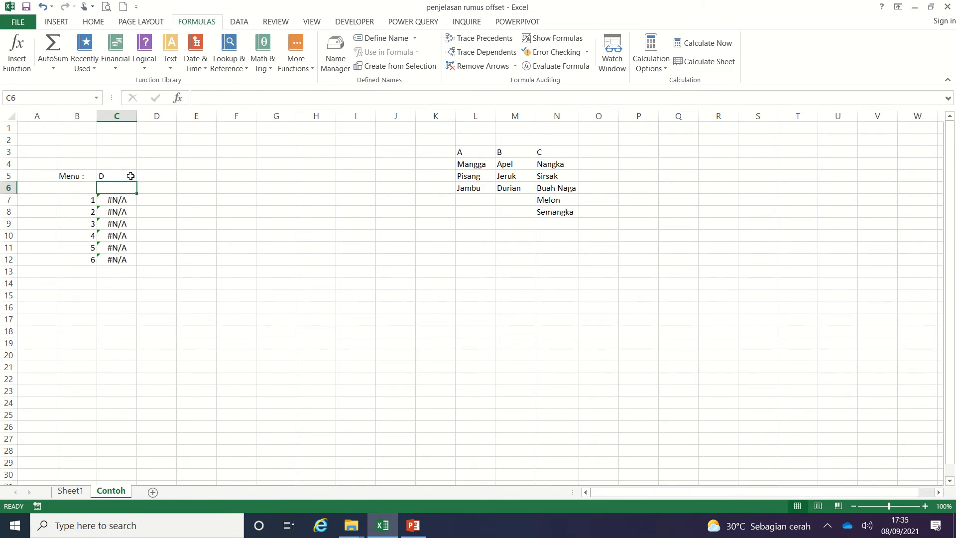
Add a menu column headed D in O3 with the items Jambu, Nangka and Jeruk in O4:O6
click(610, 154)
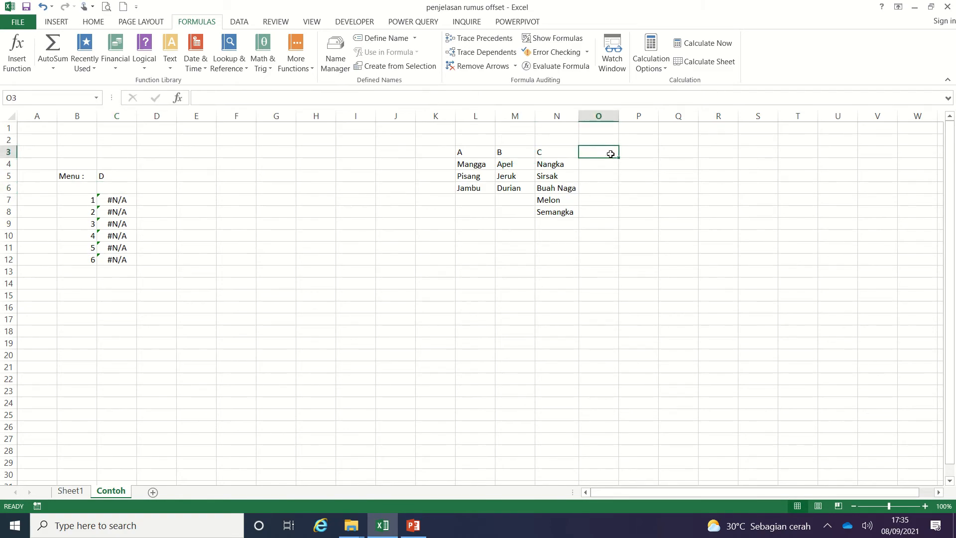
text(D)
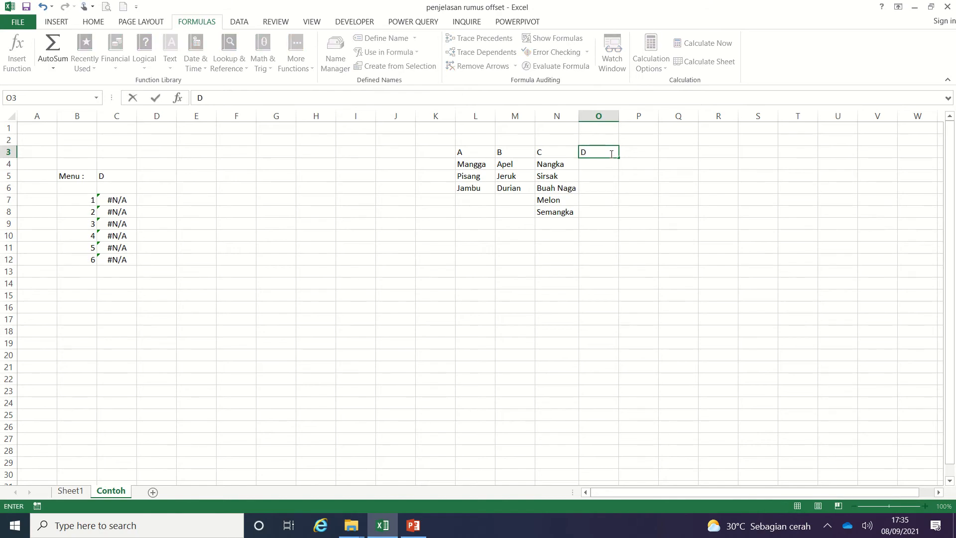
key(Return)
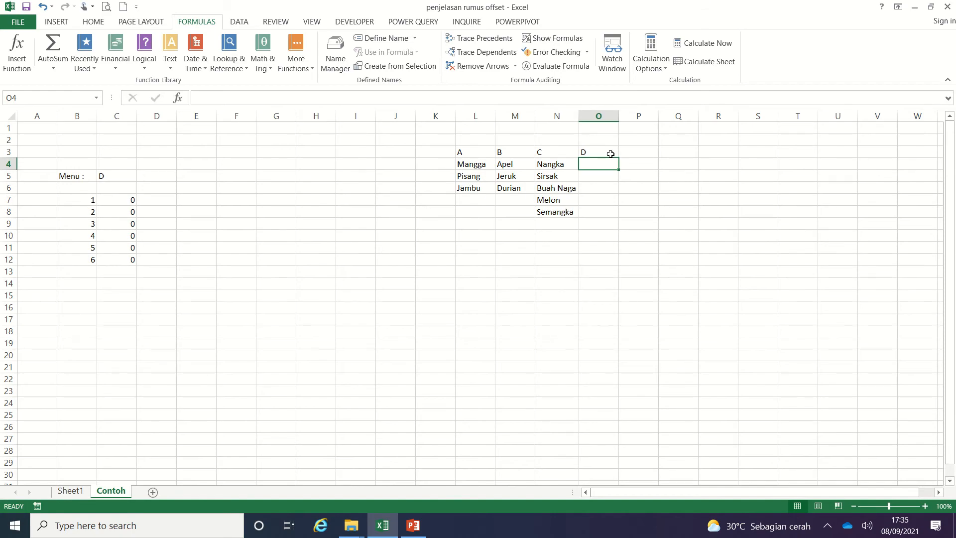
text(Jambu)
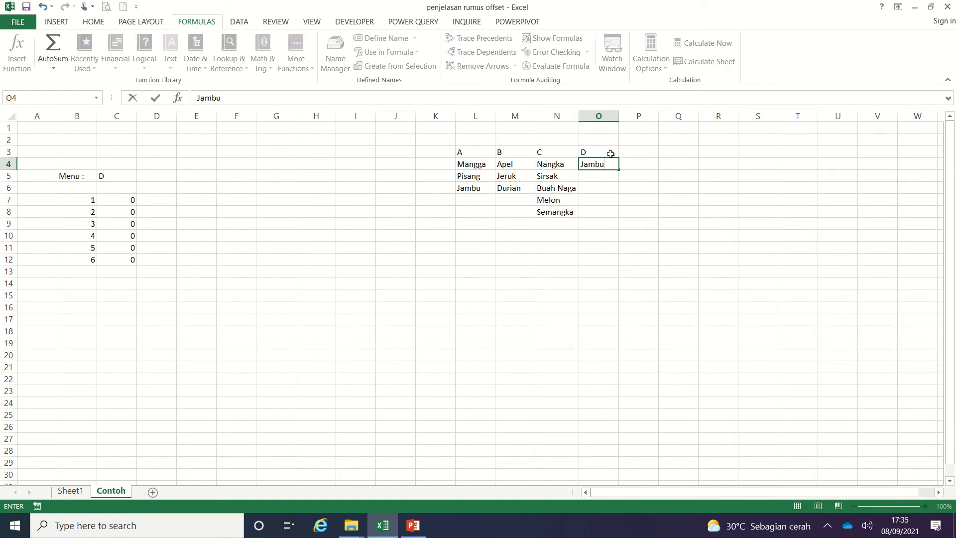
key(Return)
text(Nangka)
key(Return)
text(Jeruk)
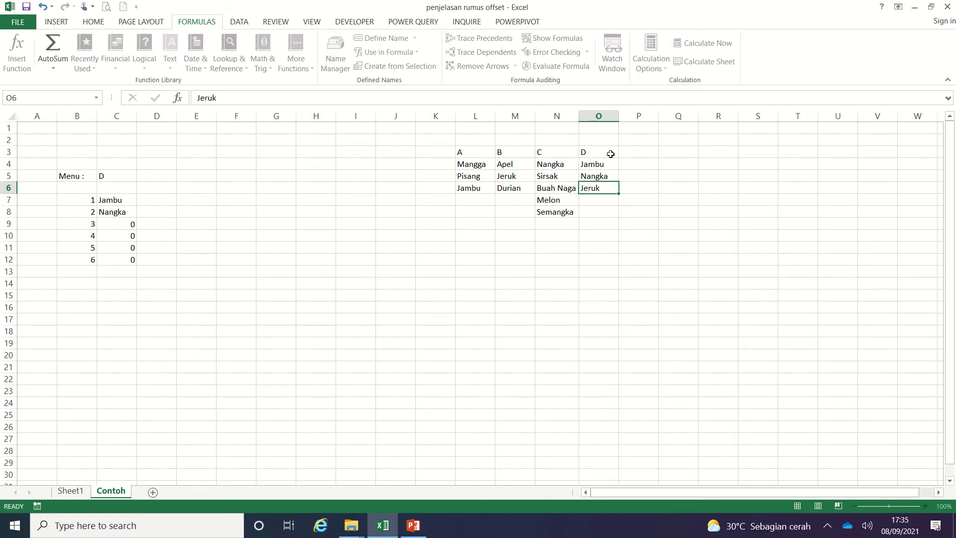
key(Return)
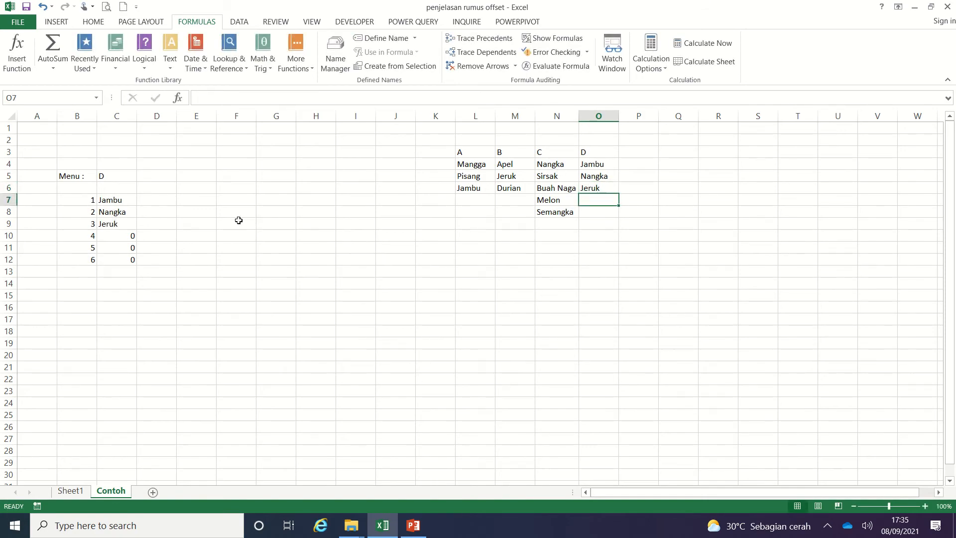